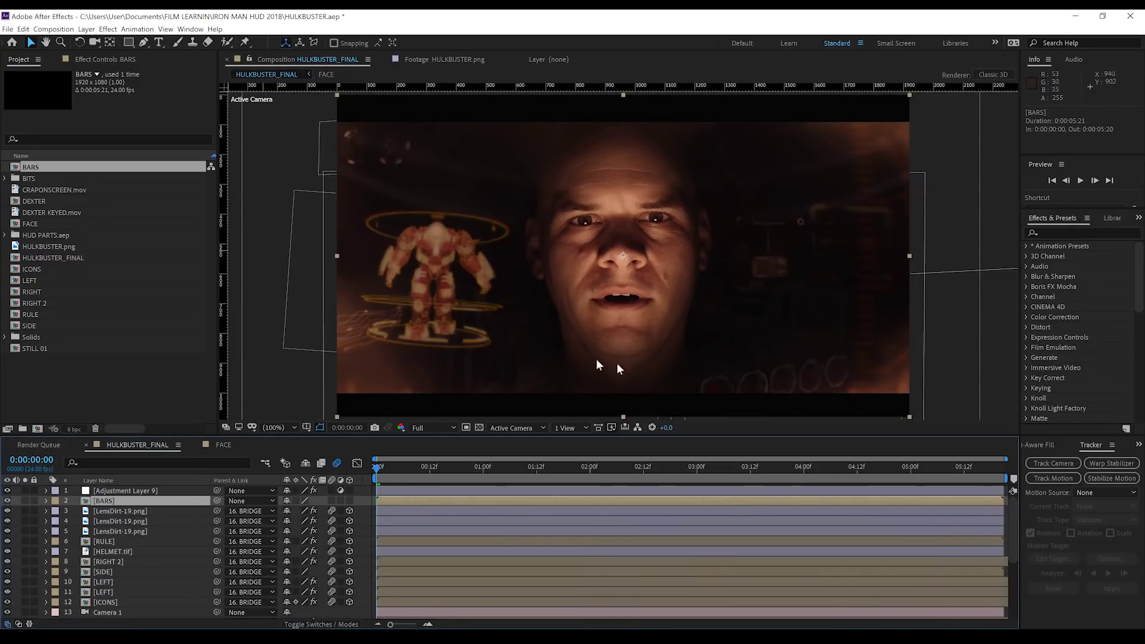
scroll(117, 590, down, 4)
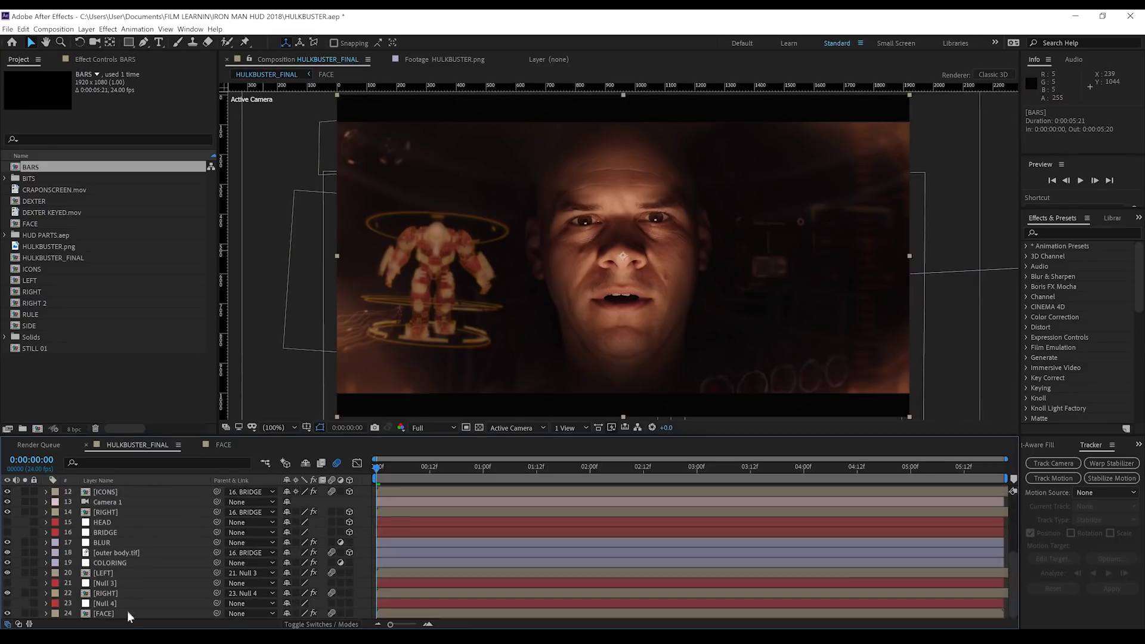
scroll(158, 556, up, 4)
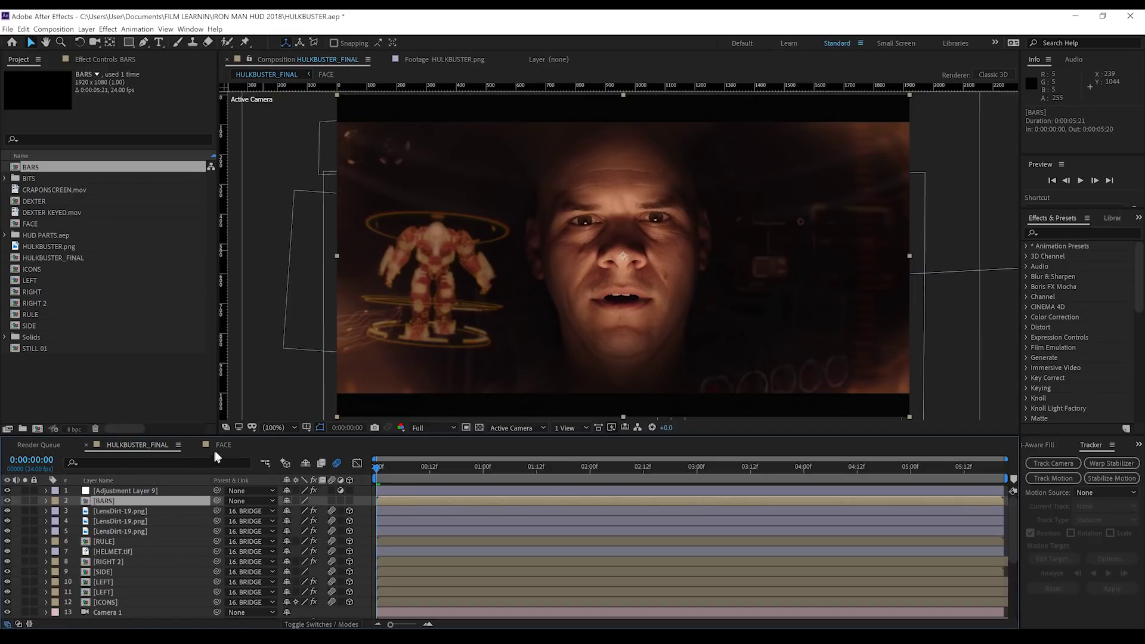
scroll(137, 566, down, 4)
- Add the DEXTER footage to the FACE precomp and hide the EXAMPLE FOOTAGE layer
double_click(101, 611)
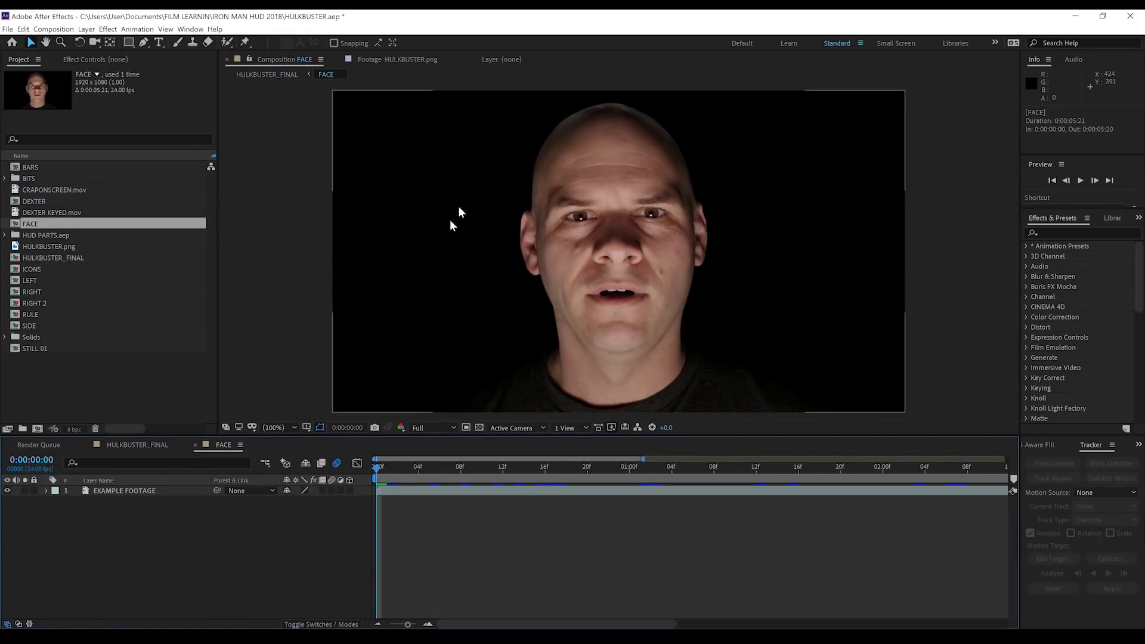
click(41, 200)
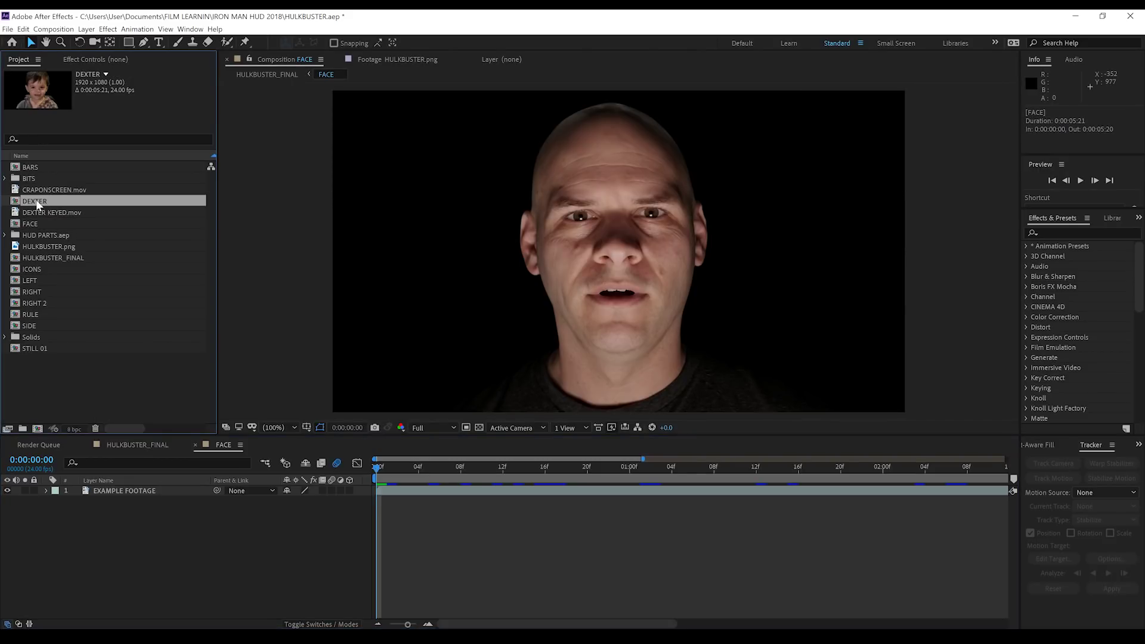
drag(34, 198, 120, 490)
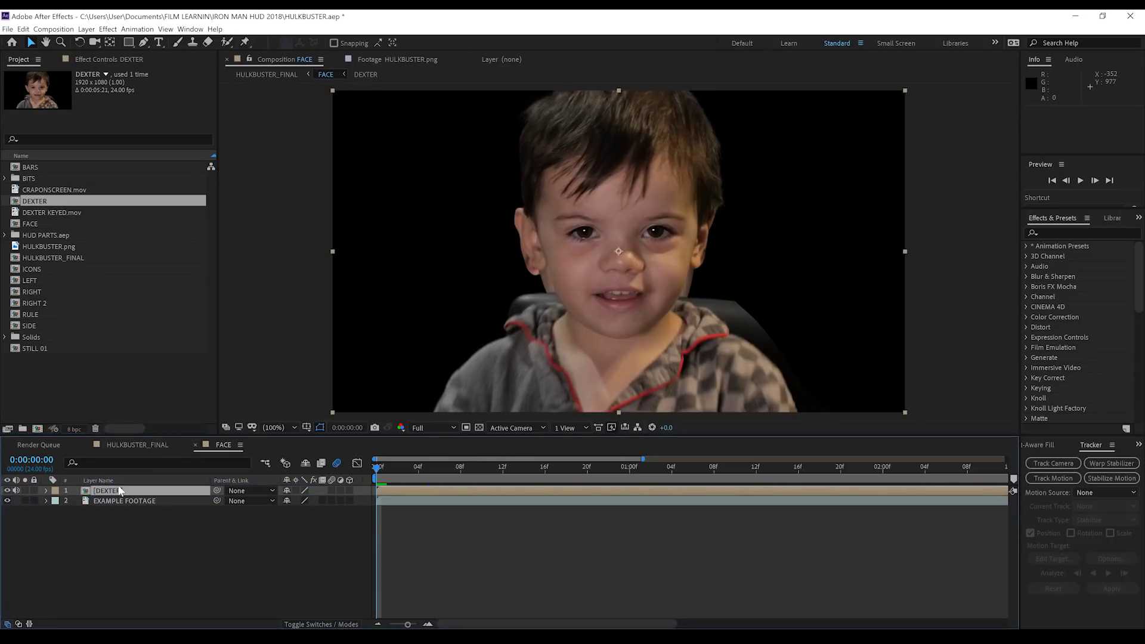
click(7, 501)
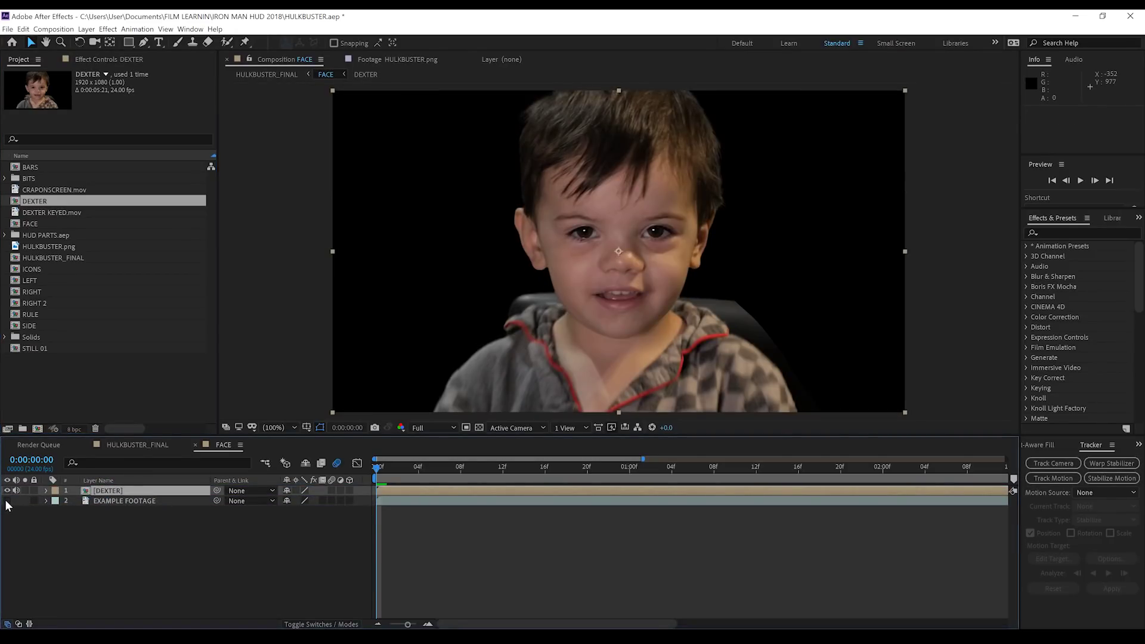
- Clear the FACE mask's old keyframes, move it onto the child's face, and face-track it forward
click(111, 444)
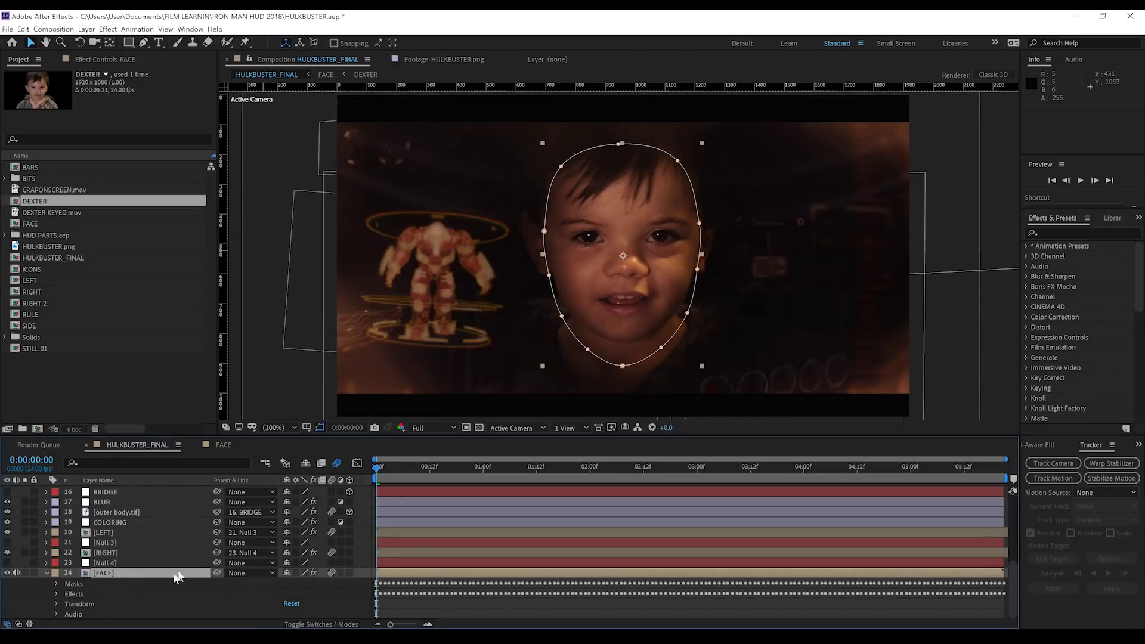
key(m)
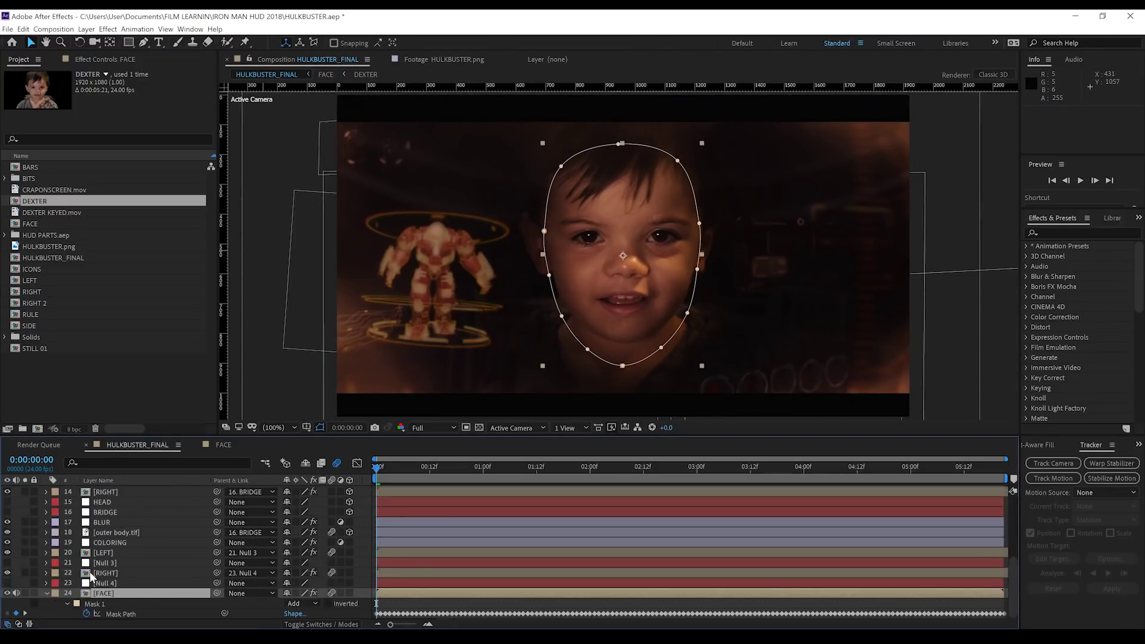
click(85, 612)
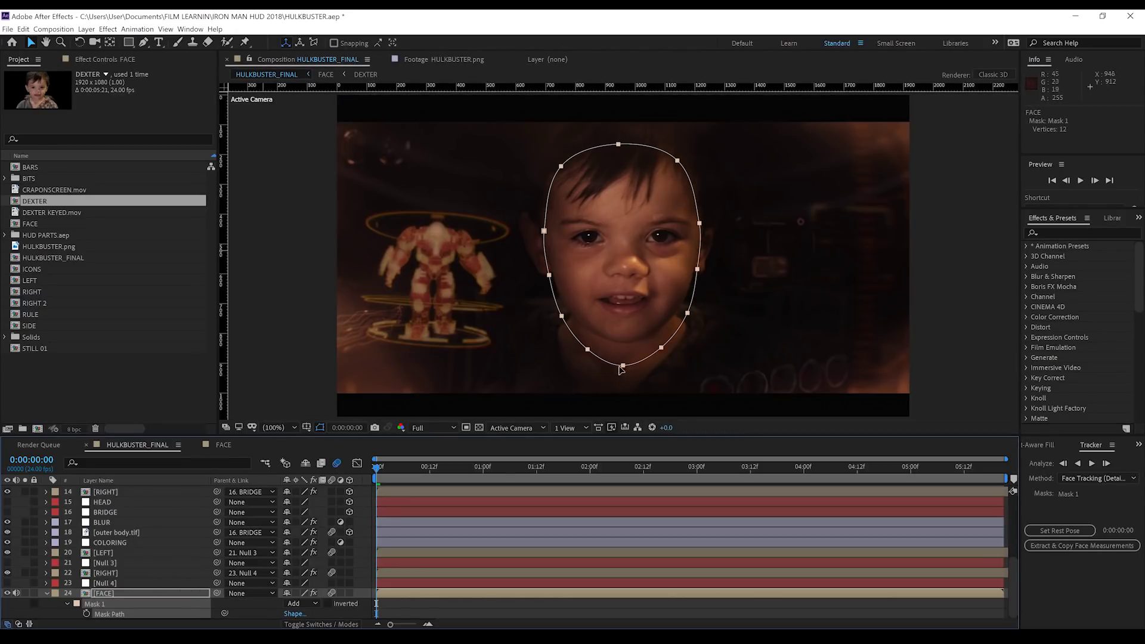
drag(624, 368, 625, 347)
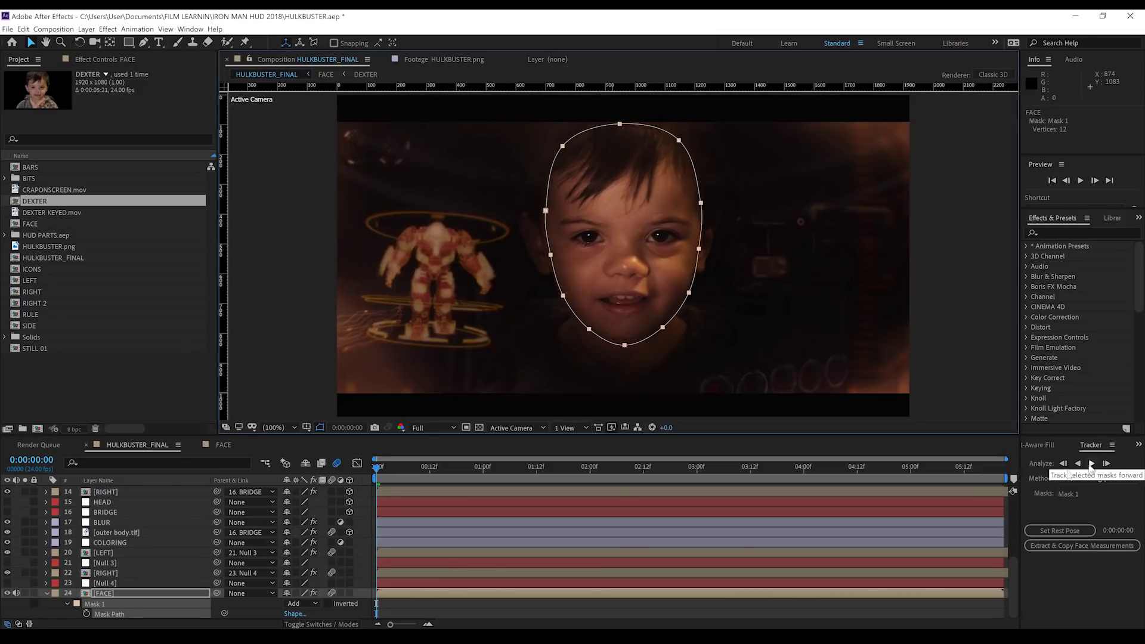
click(25, 592)
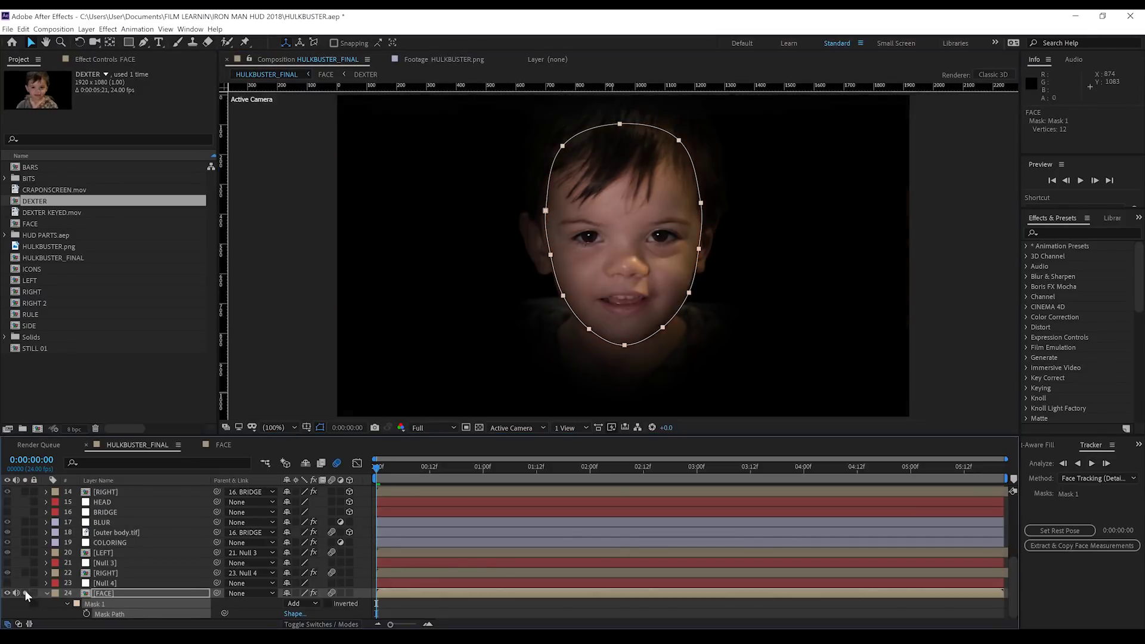
click(1092, 464)
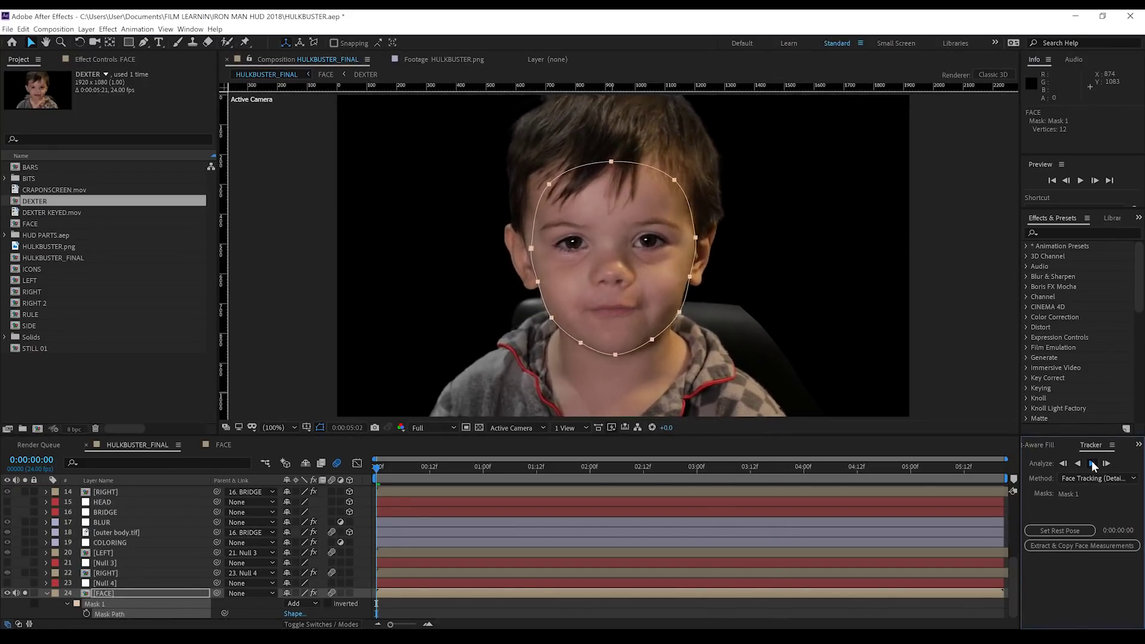
- From the first frame, copy 2698 face-measurement keyframes and unsolo the FACE layer
key(Home)
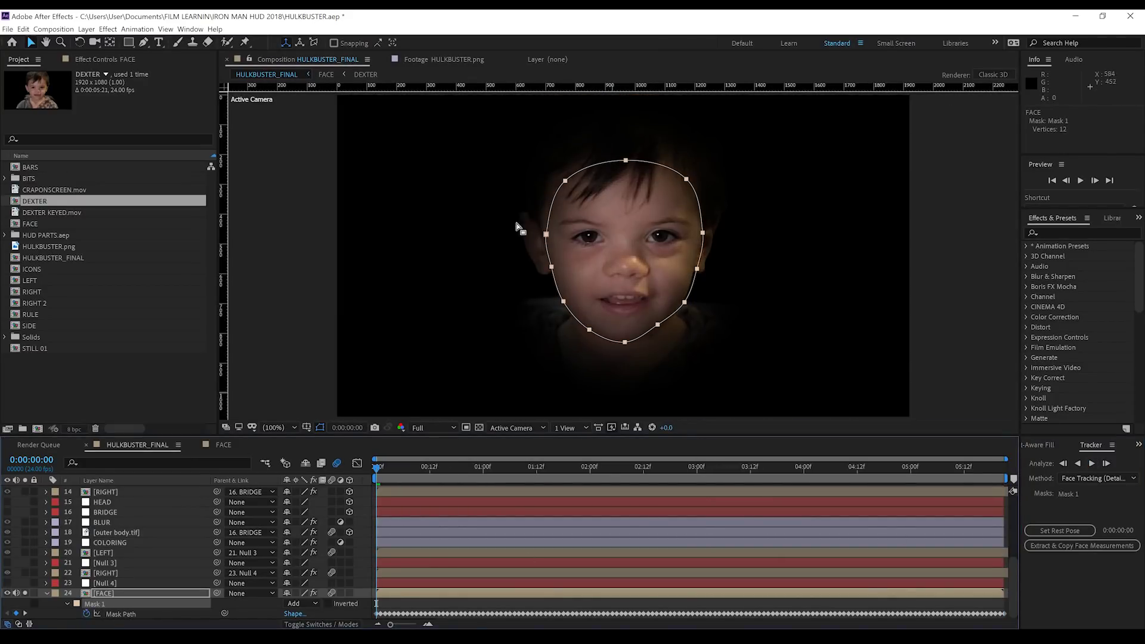
click(1048, 544)
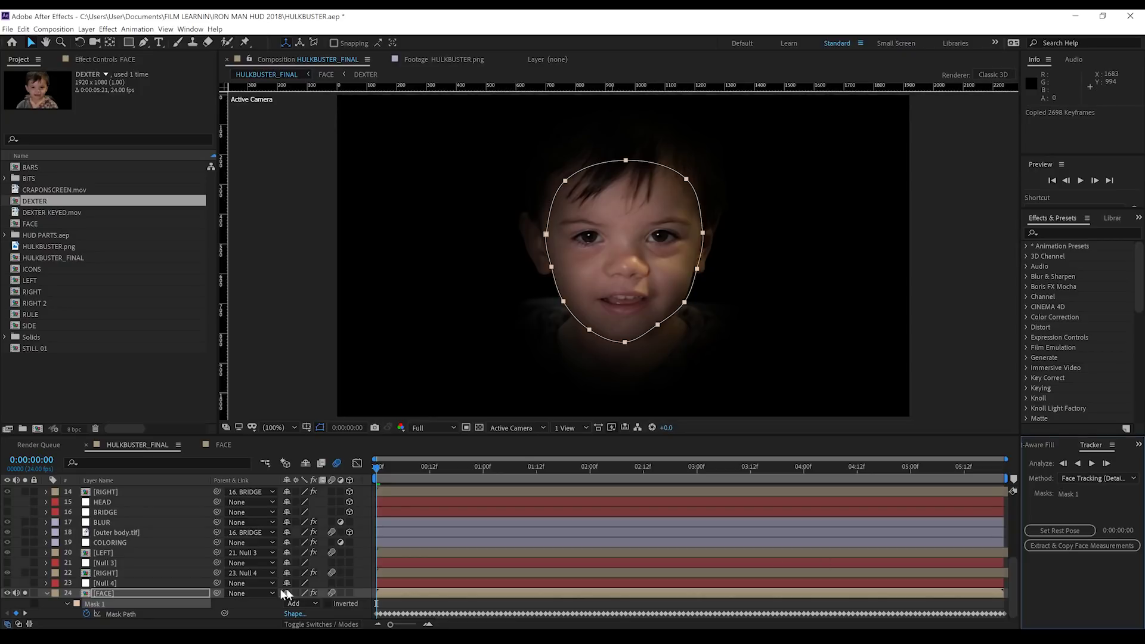
click(25, 594)
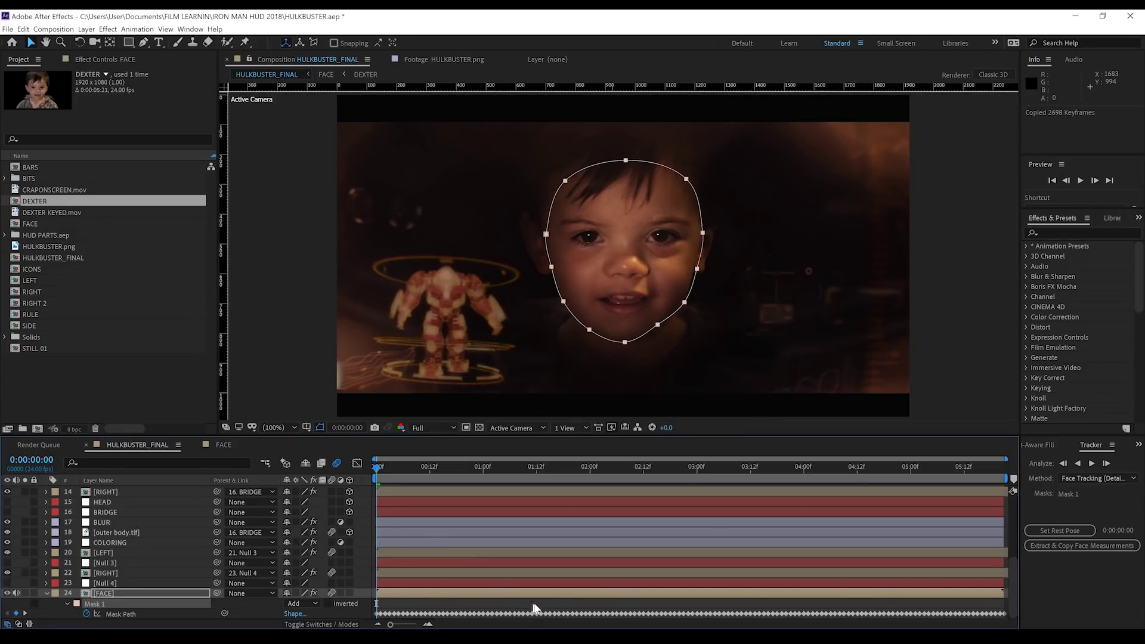
- Lower the HEAD layer 46 pixels to match the child's face and preview the HUD
click(104, 502)
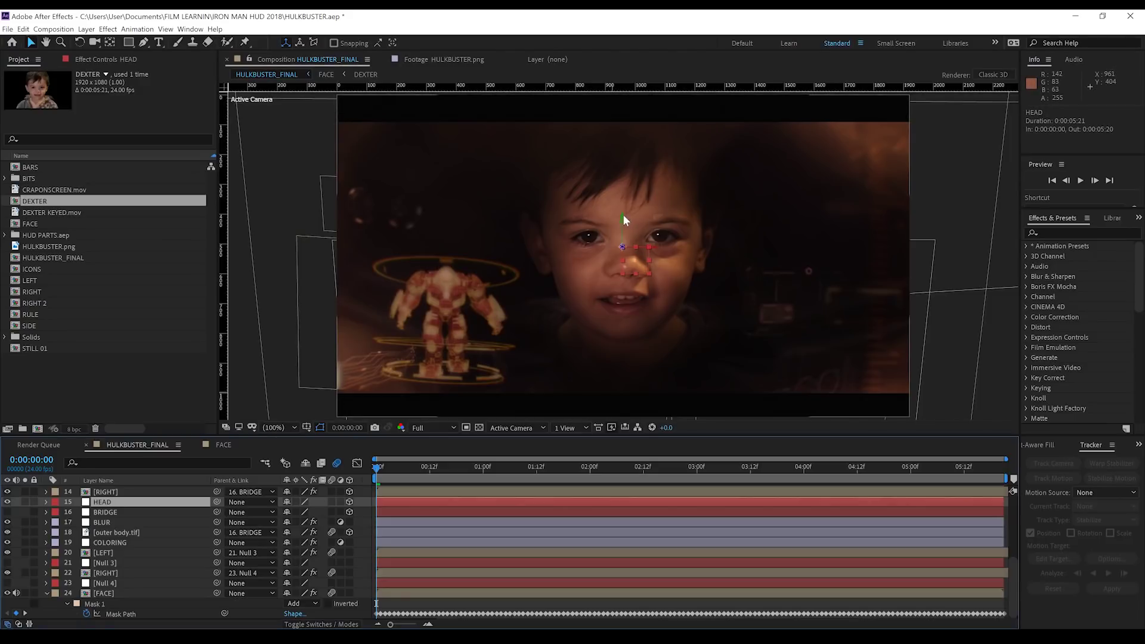
drag(622, 217, 622, 256)
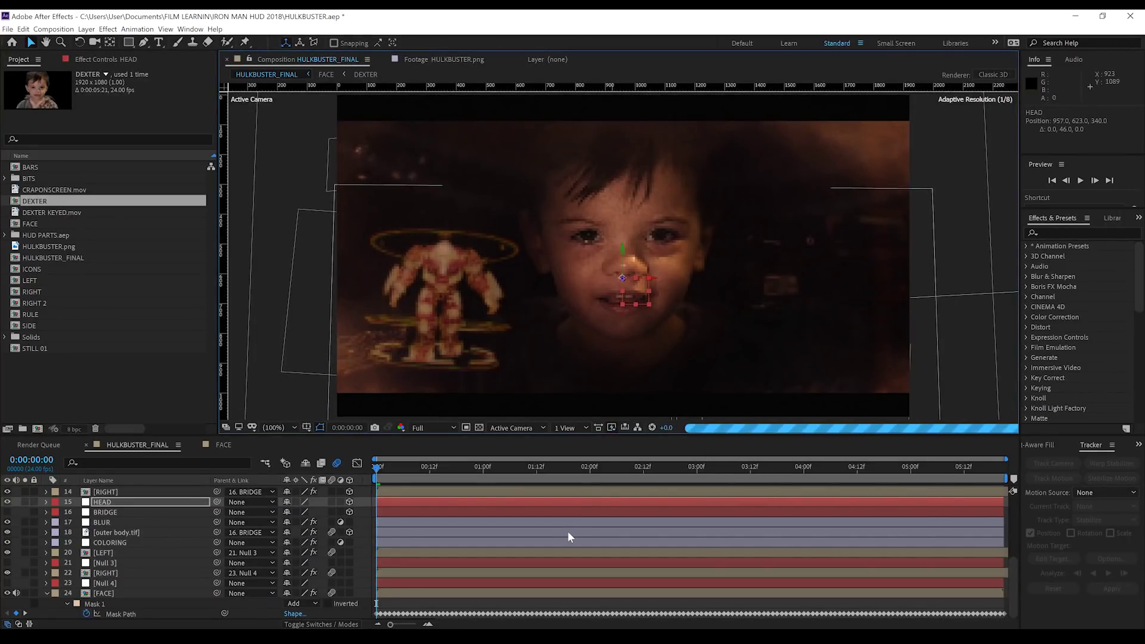
key(space)
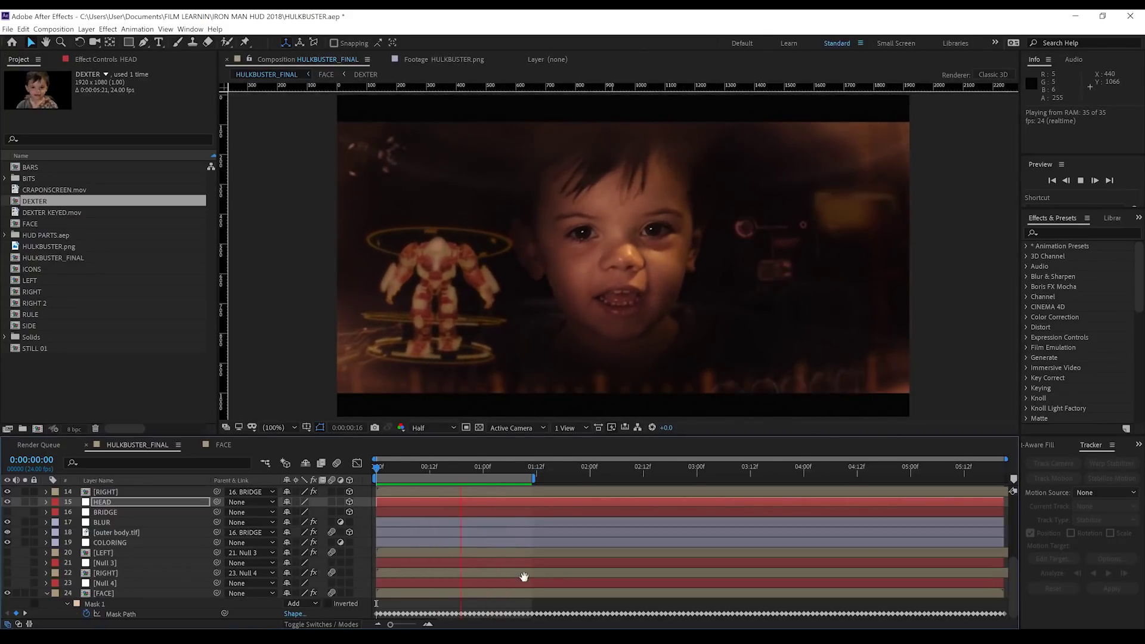
- Stop the preview and show the FACE layer's effect controls
key(space)
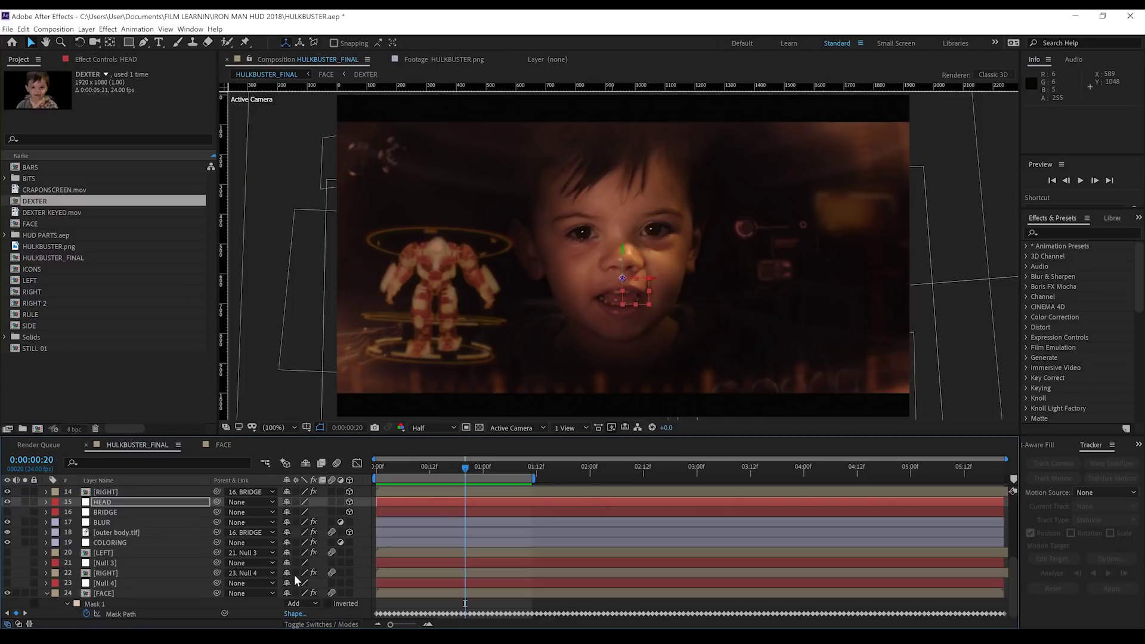
click(105, 584)
click(102, 594)
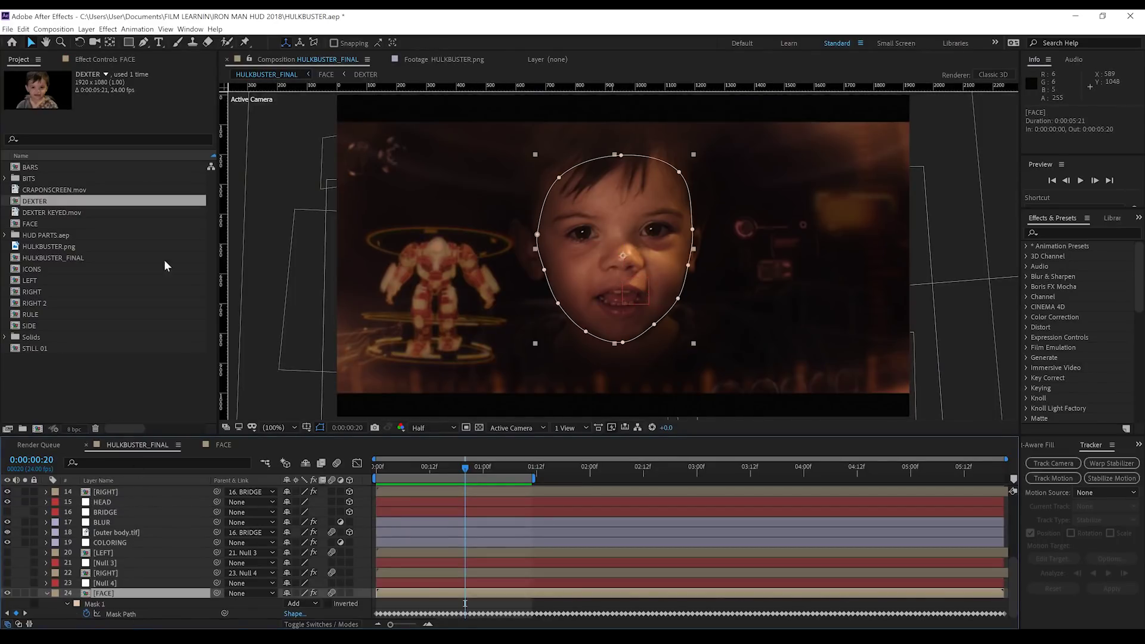
click(109, 59)
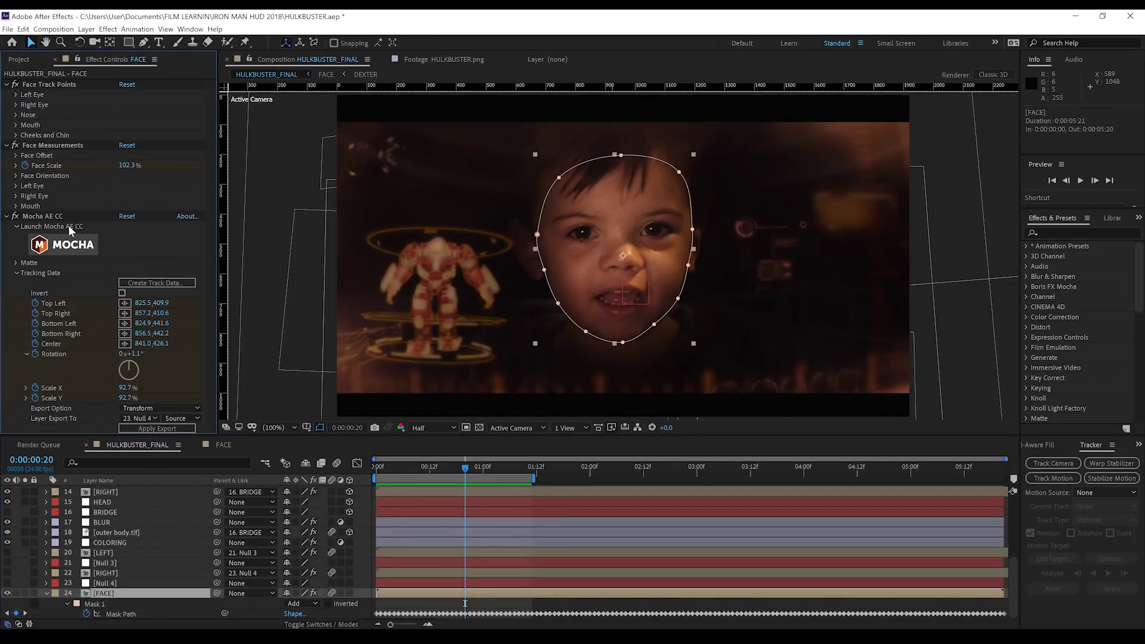
- Set the viewer resolution to Full and launch Mocha AE CC on the FACE layer
click(134, 249)
click(431, 428)
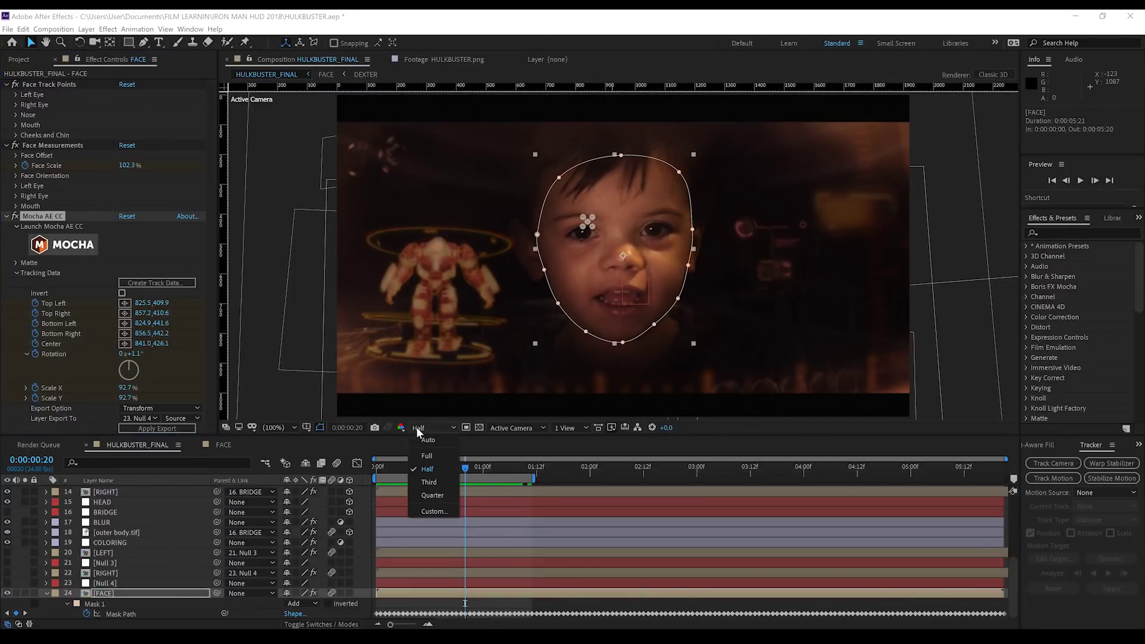
click(427, 456)
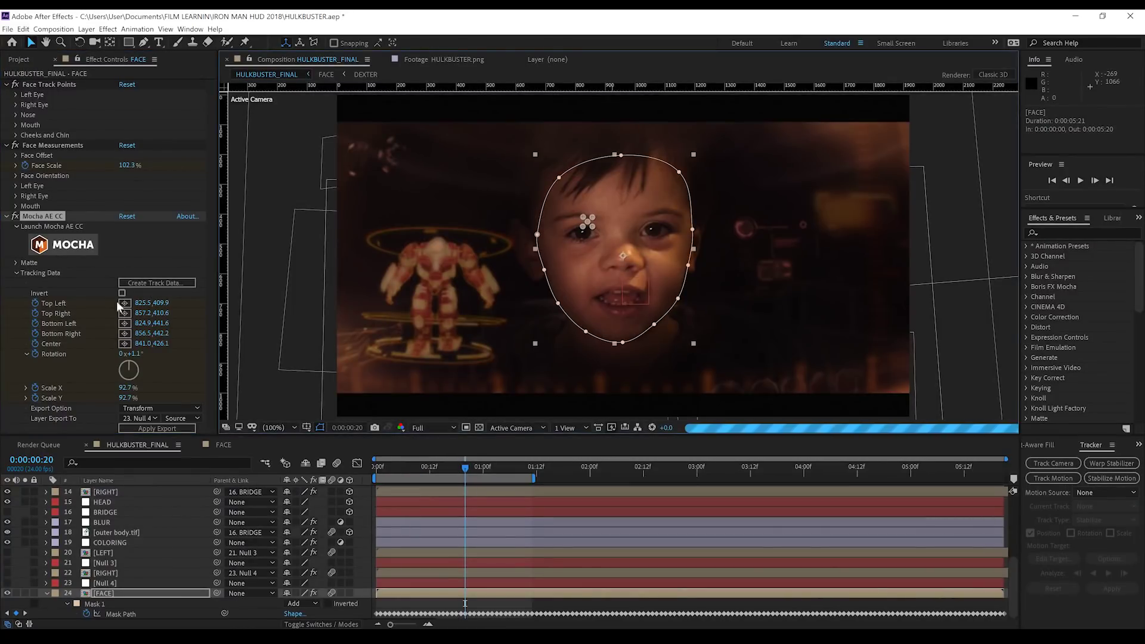
click(70, 246)
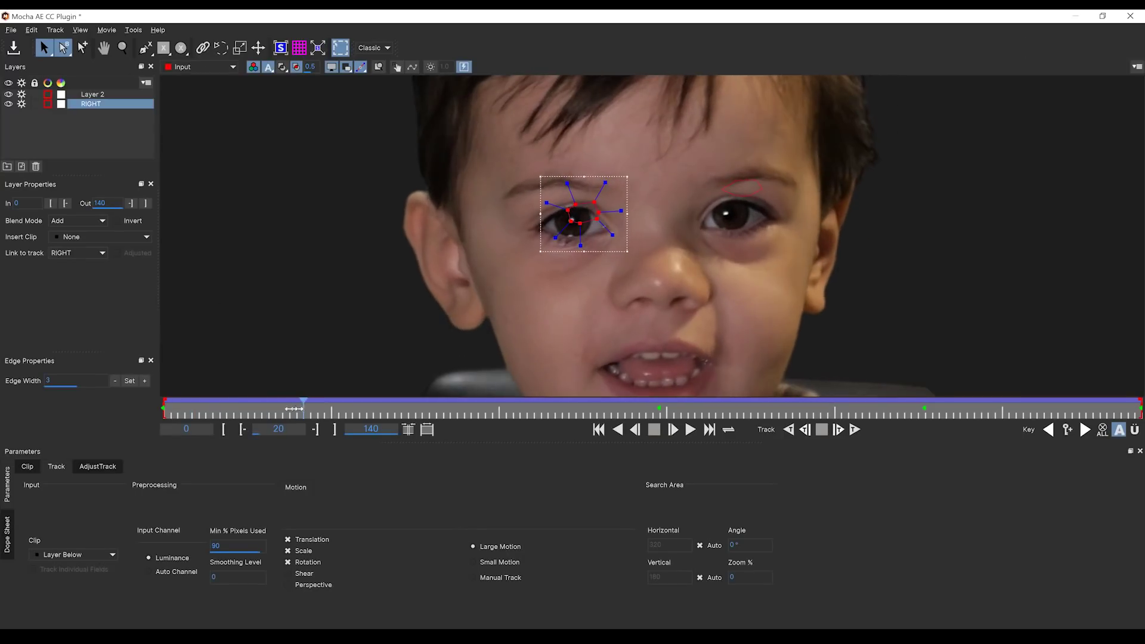
- At the first frame, delete the existing RIGHT and Layer 2 tracking layers
key(Home)
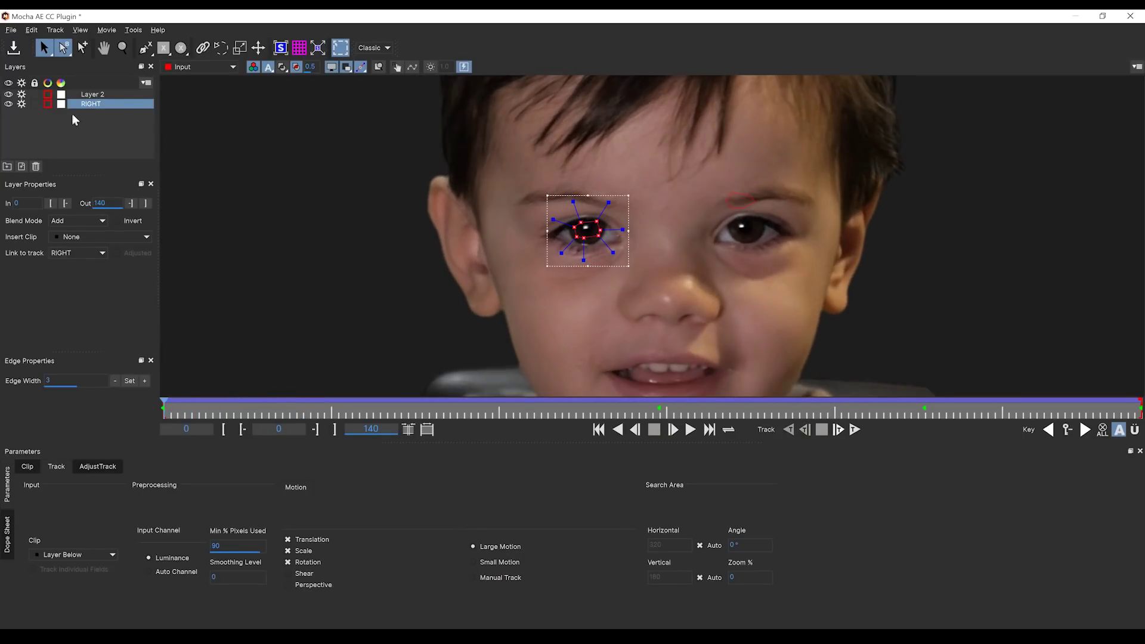
click(88, 104)
key(Delete)
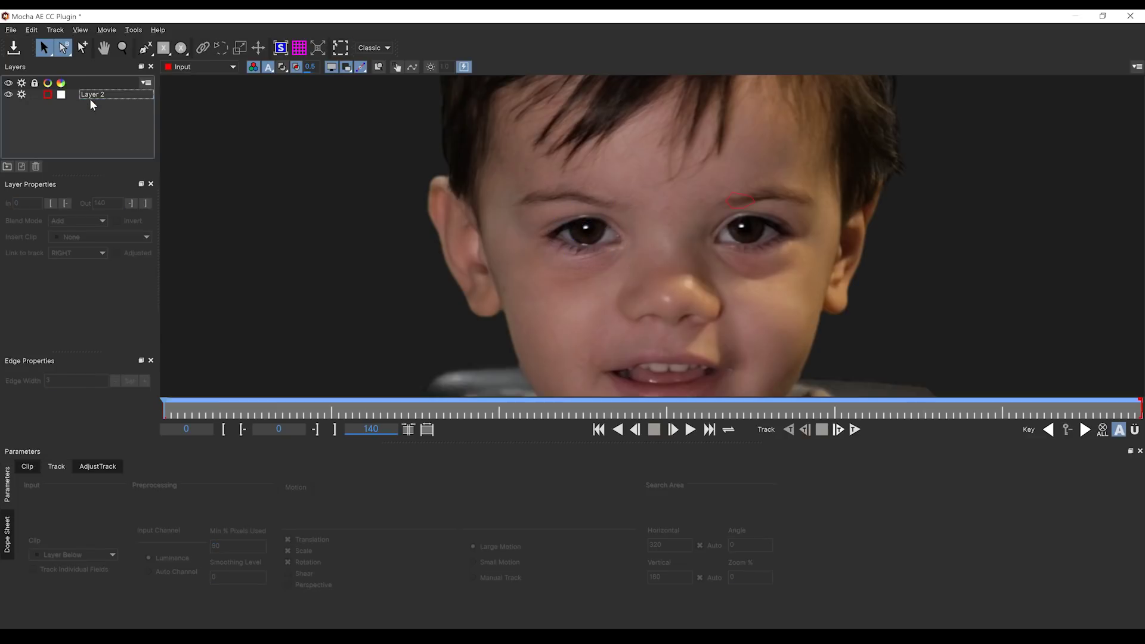
click(91, 98)
key(Delete)
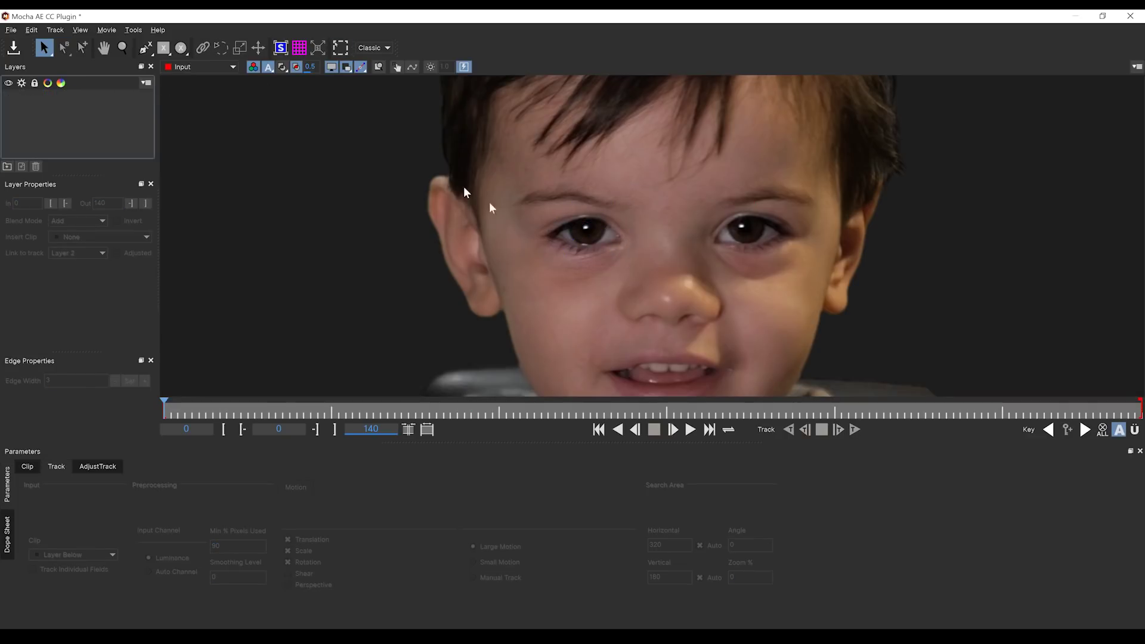
- Circle the left-side eye, track it forward with shear off, and rename the layer RIGHT
click(179, 49)
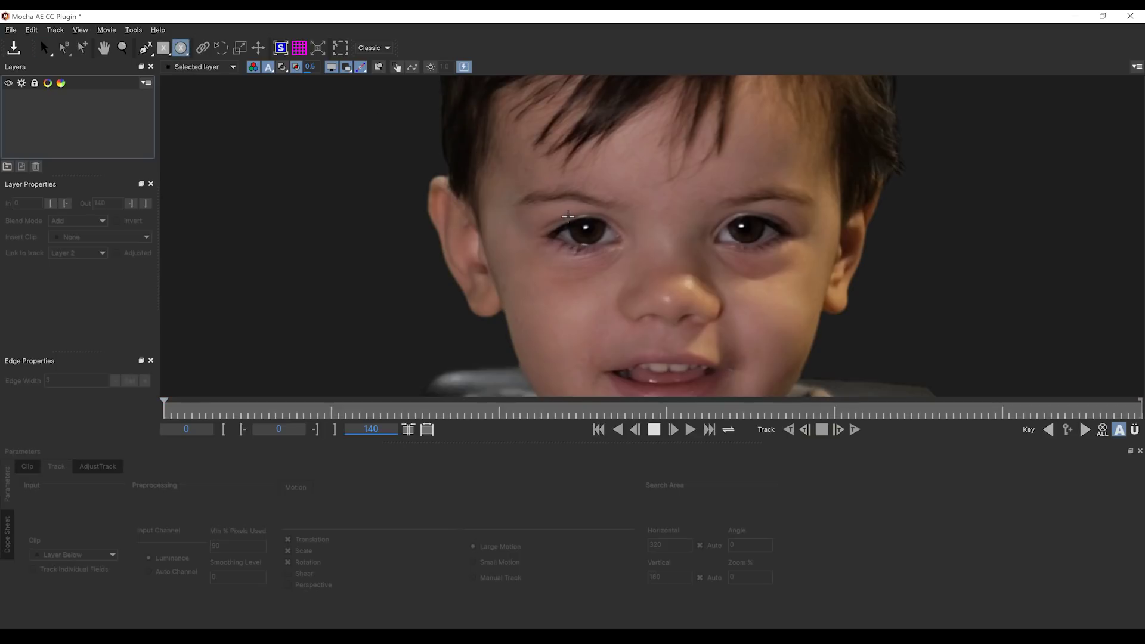
drag(605, 250, 605, 249)
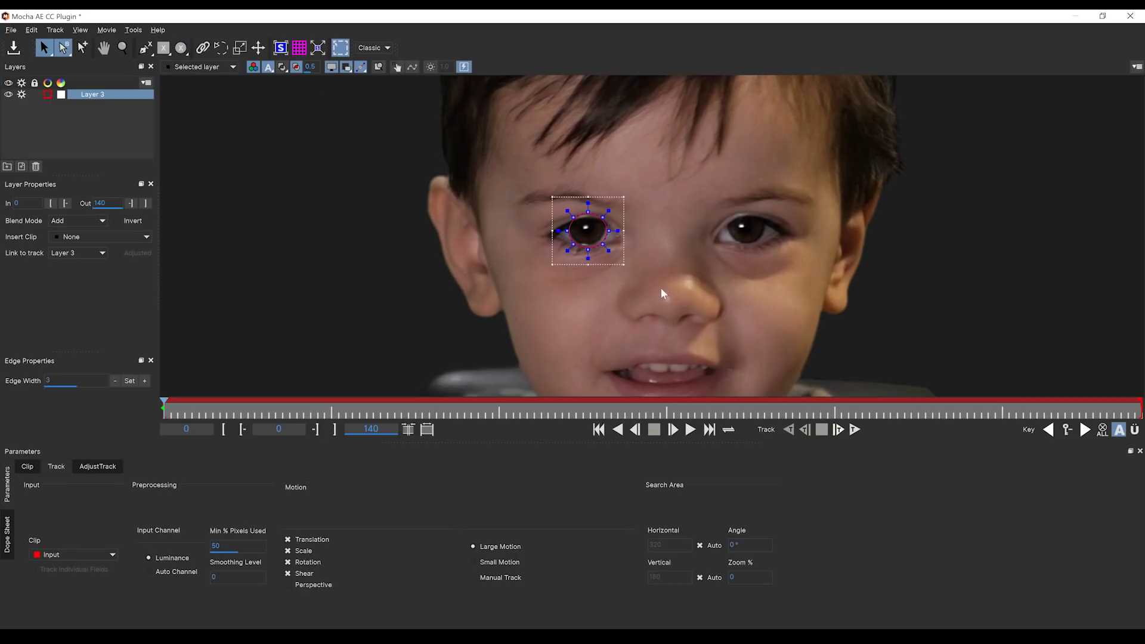
click(229, 545)
click(288, 573)
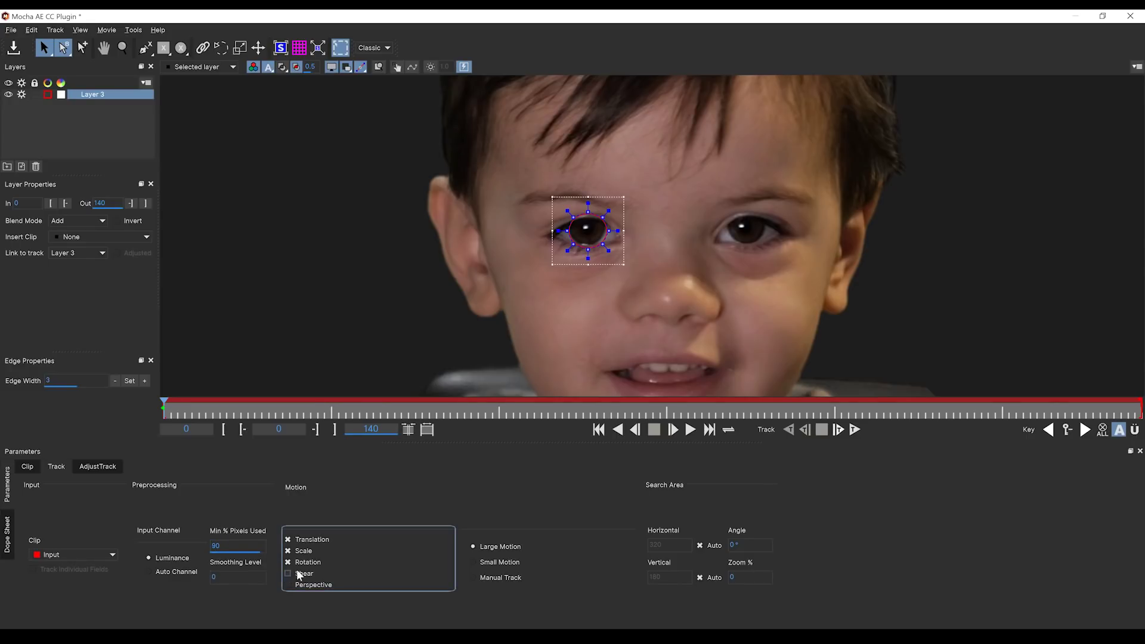
click(856, 430)
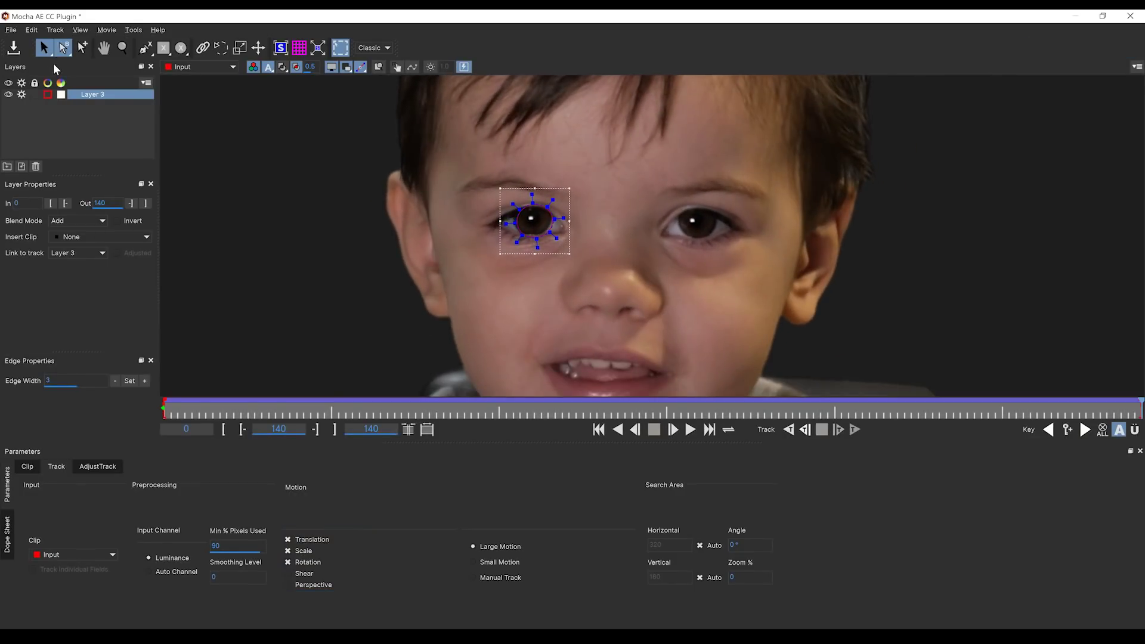
double_click(92, 97)
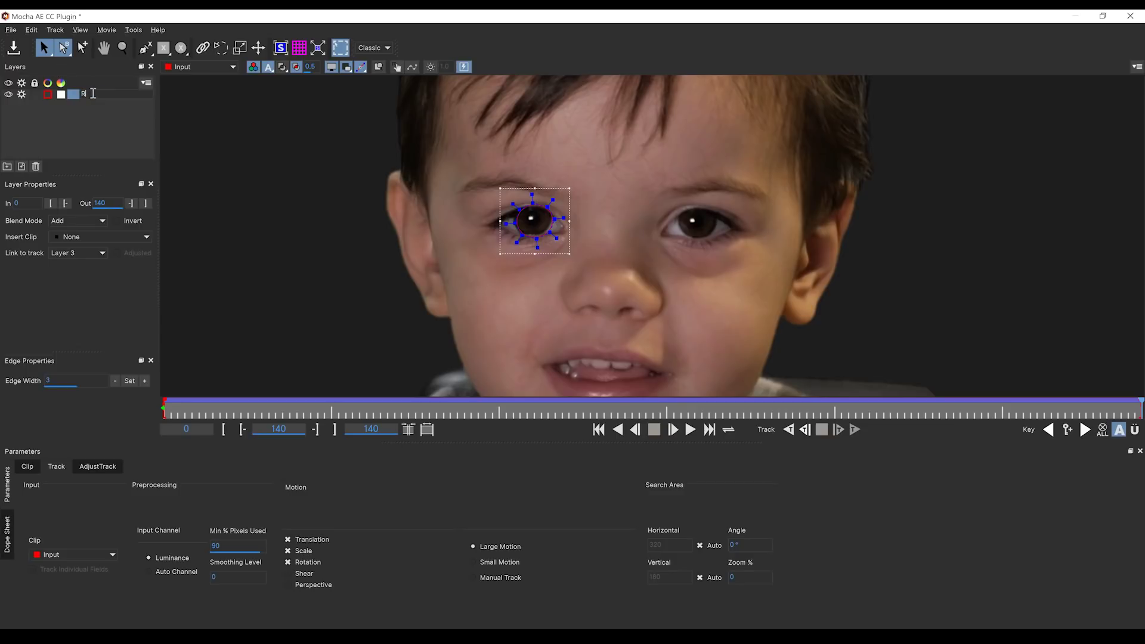
click(102, 129)
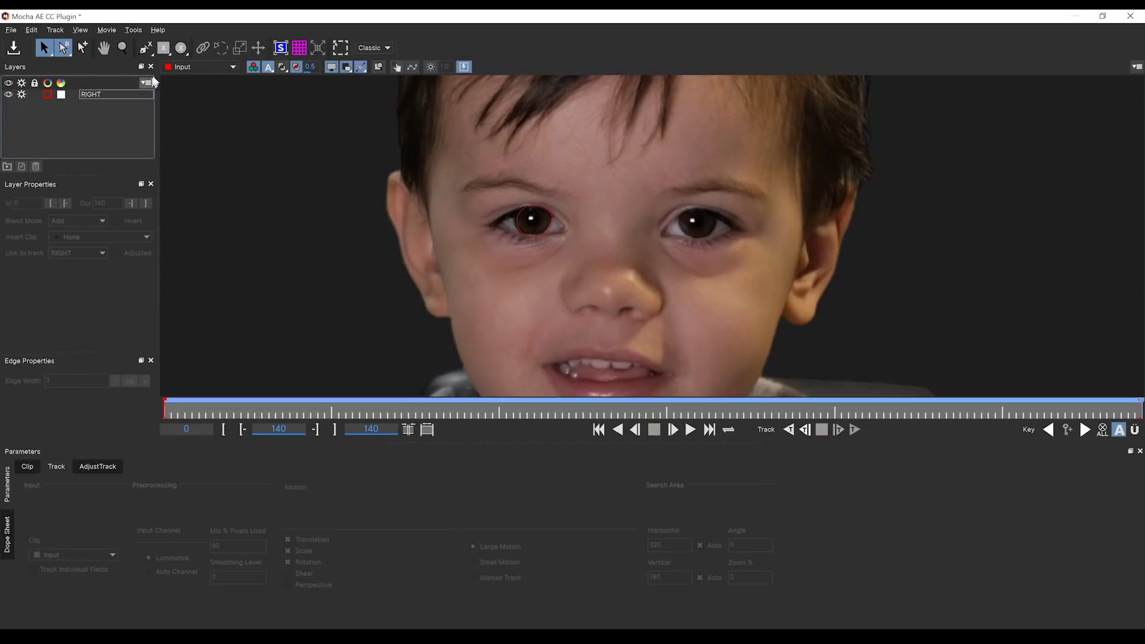
- Circle the other eye, track it backwards with shear off and Min % Pixels Used 90, then save
click(180, 47)
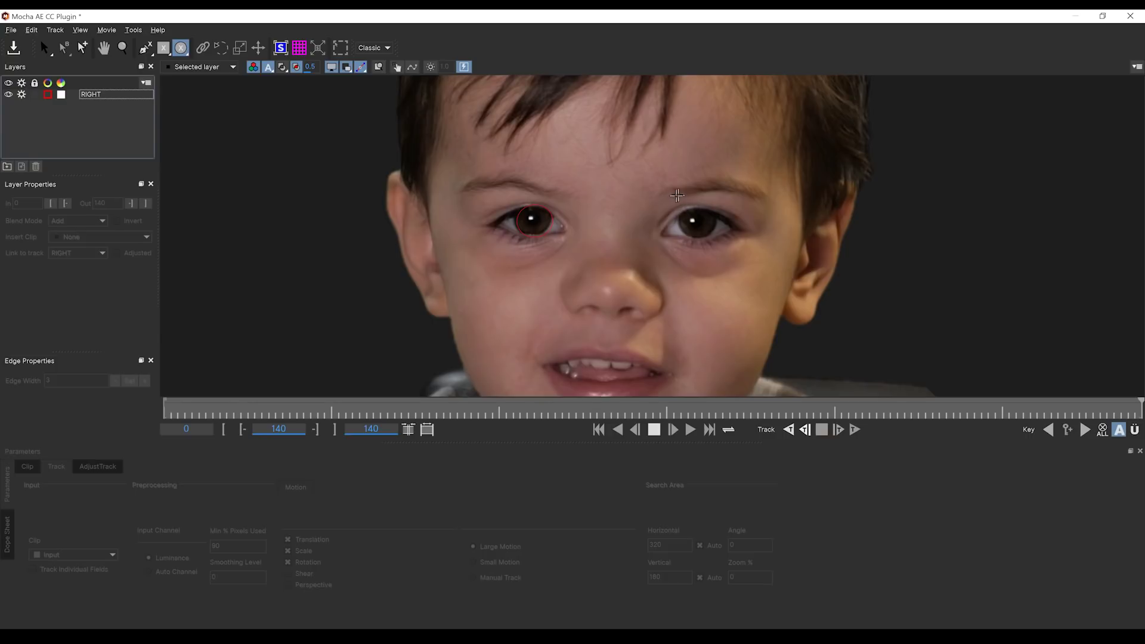
drag(674, 196, 724, 240)
click(287, 574)
click(212, 545)
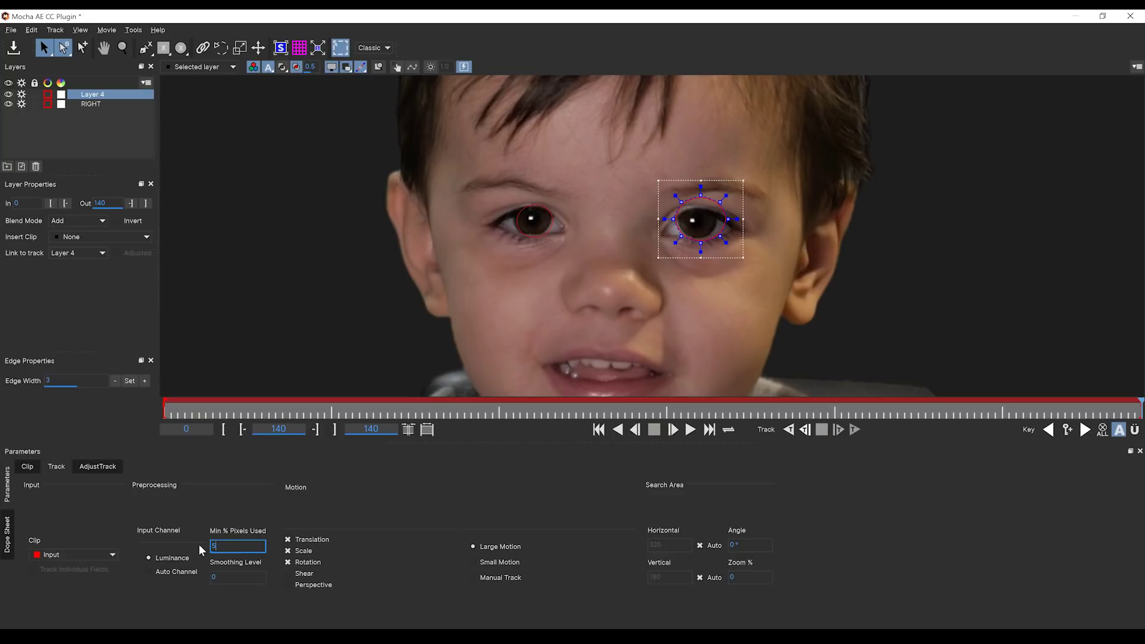
text(90)
click(788, 429)
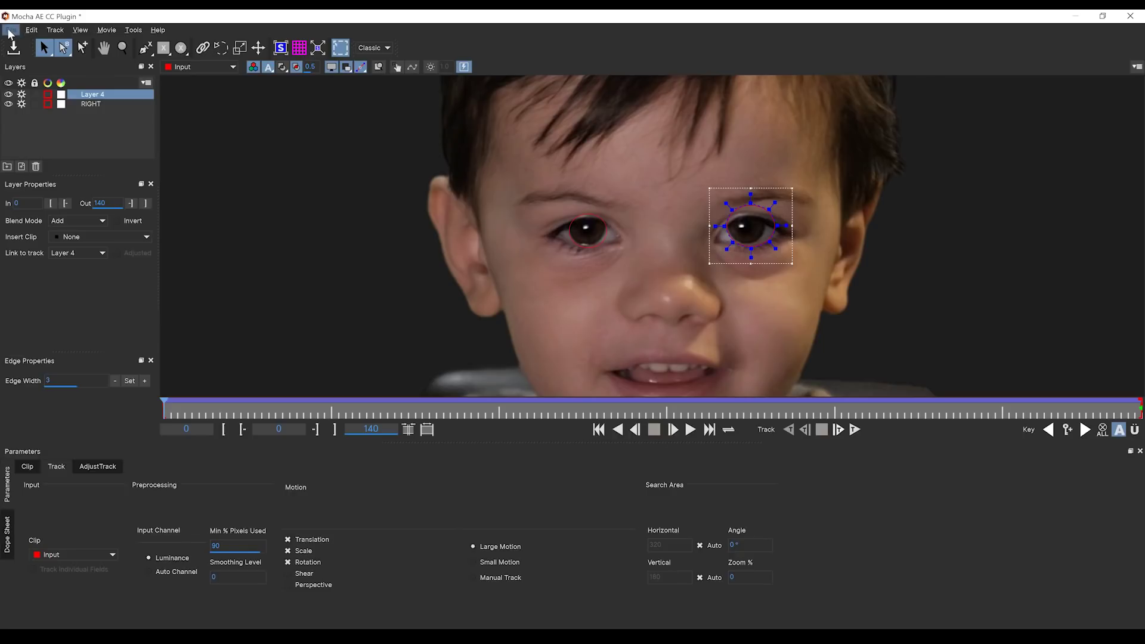
click(10, 30)
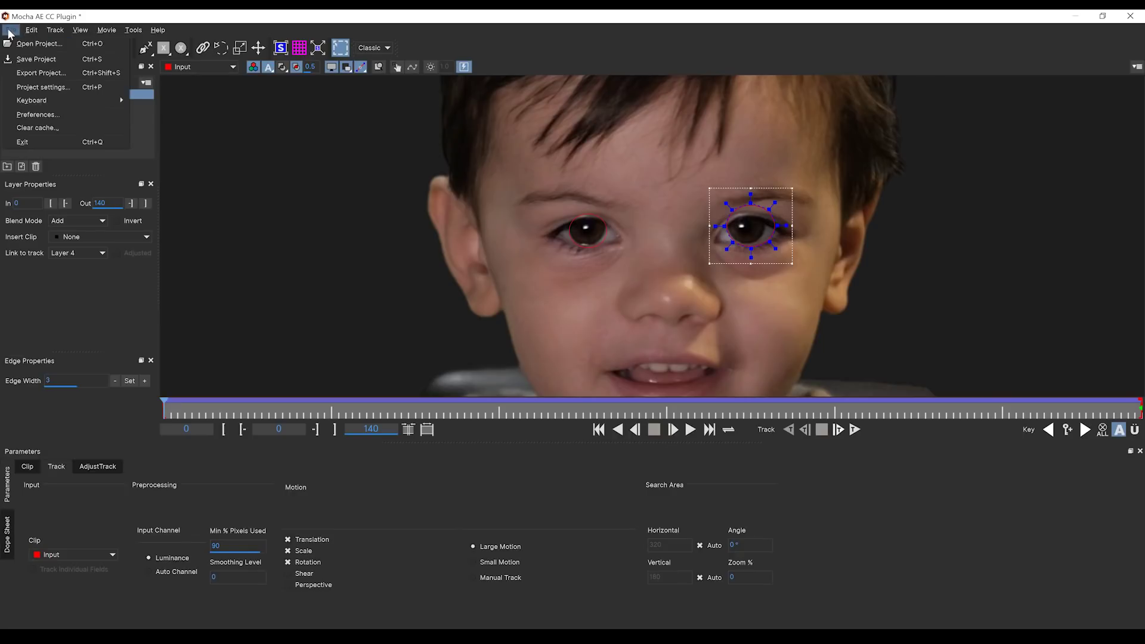
click(25, 60)
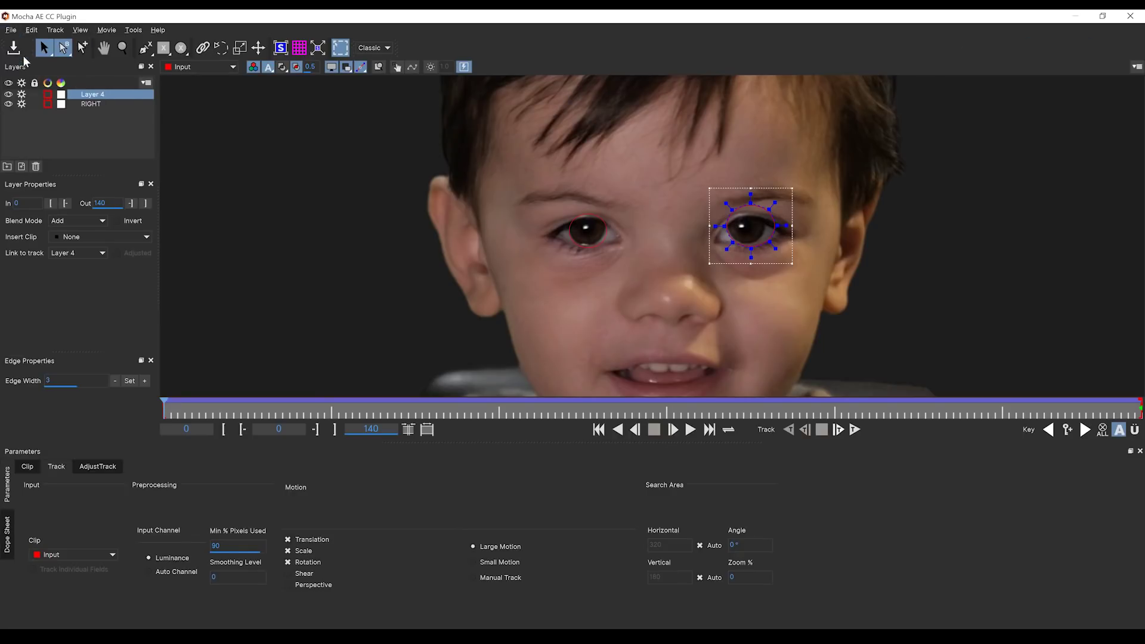
- Back on the FACE layer, create track data for the RIGHT eye and export it to Null 4
click(1130, 16)
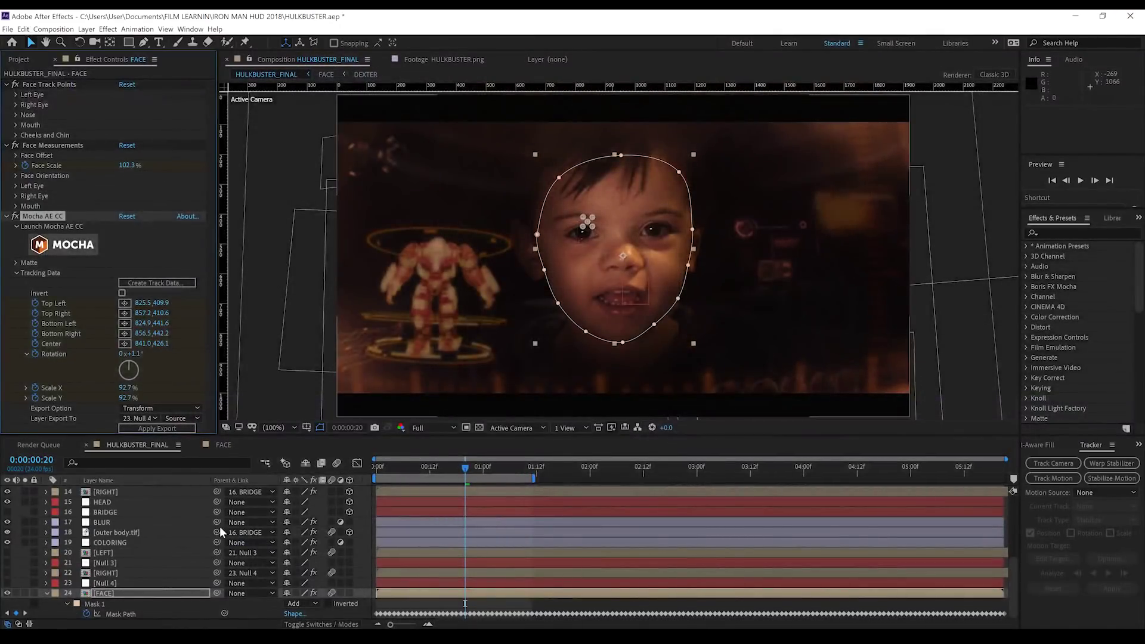
click(110, 584)
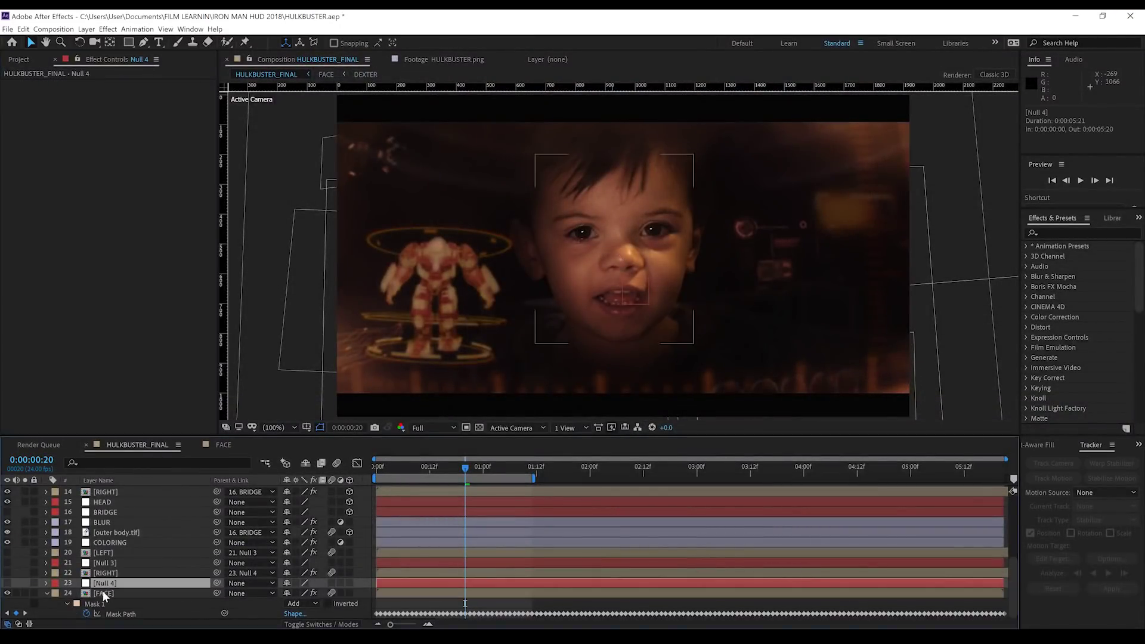
click(108, 593)
key(Home)
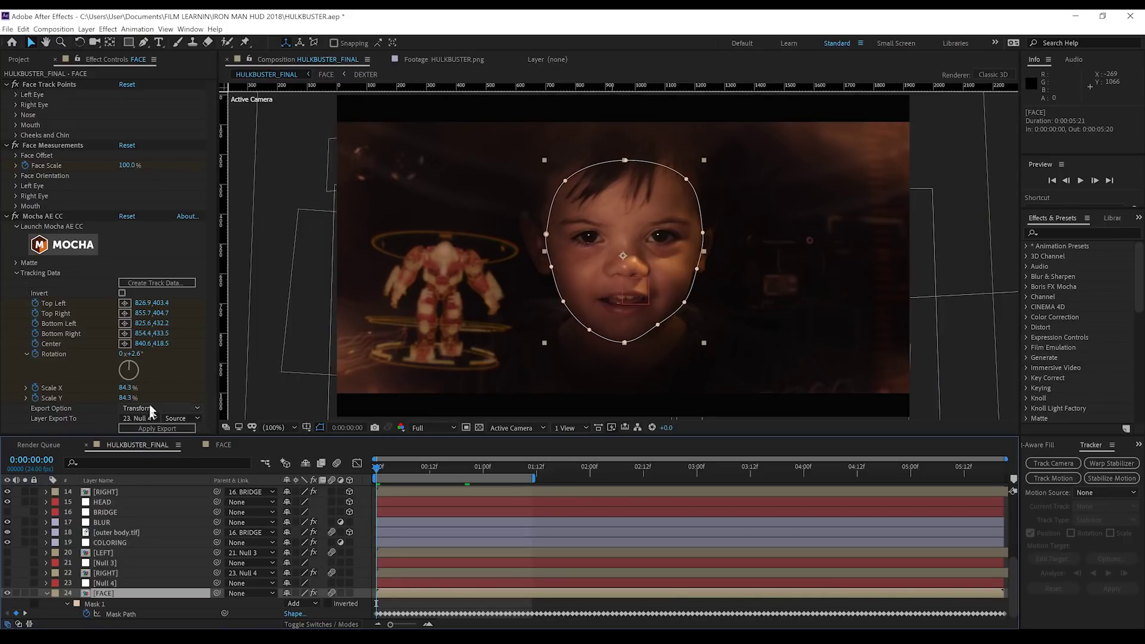
click(164, 283)
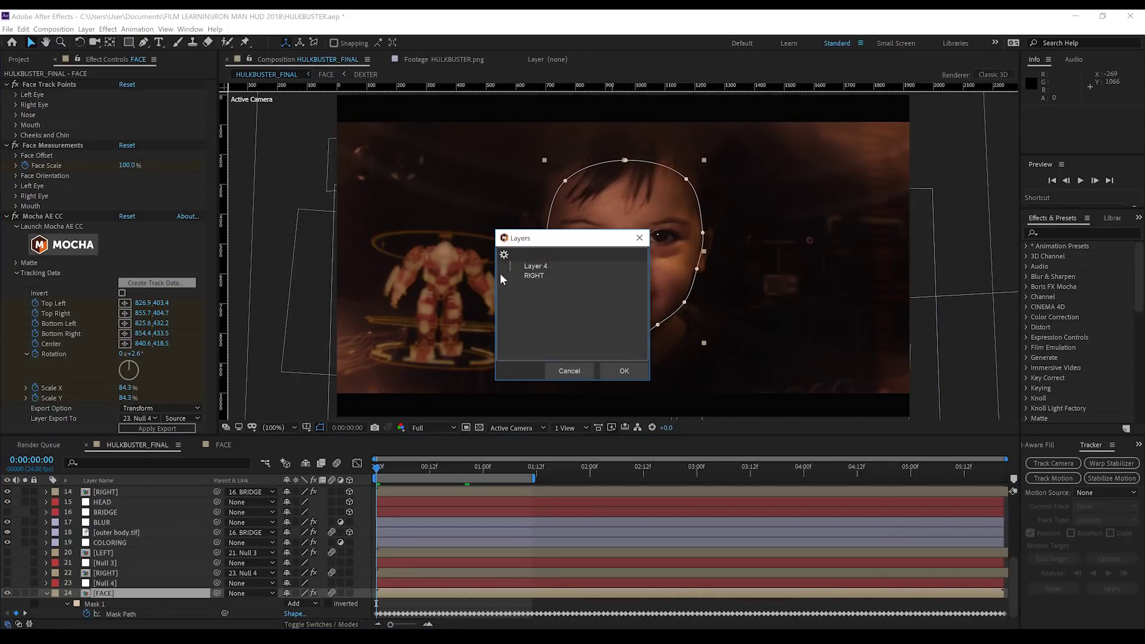
click(624, 371)
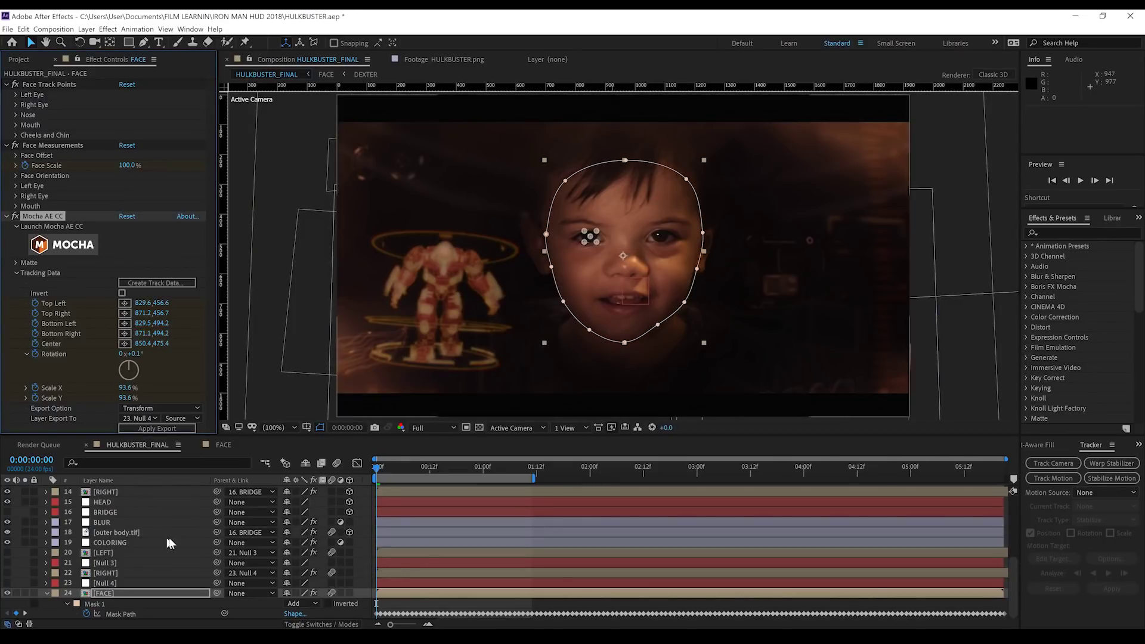
click(157, 427)
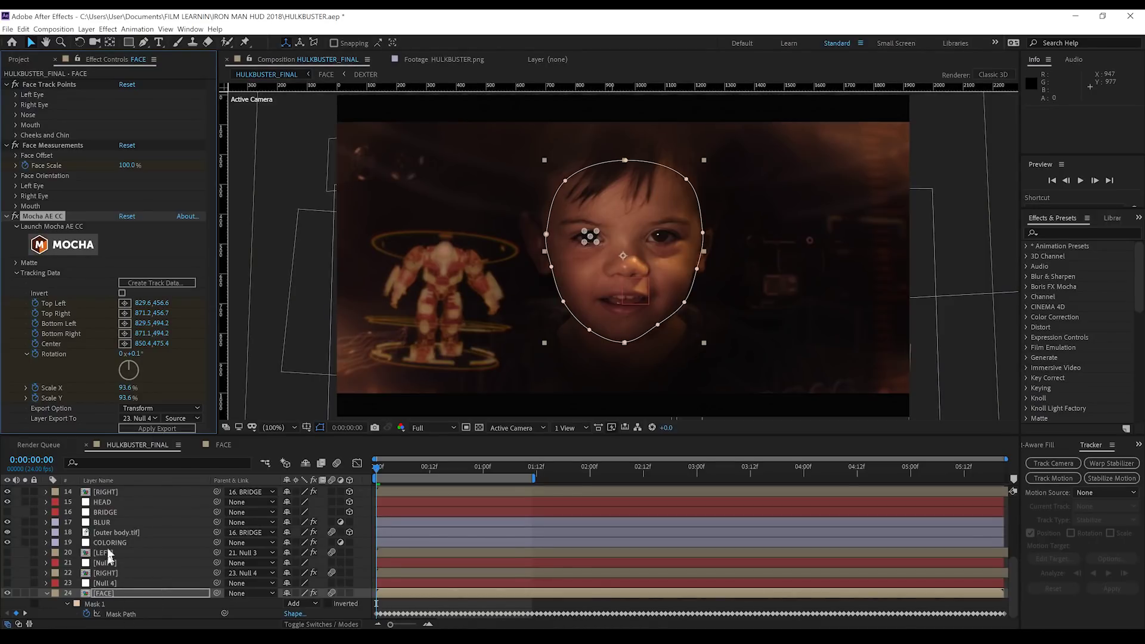
- Create track data from Layer 4 and export it to Null 3
click(149, 284)
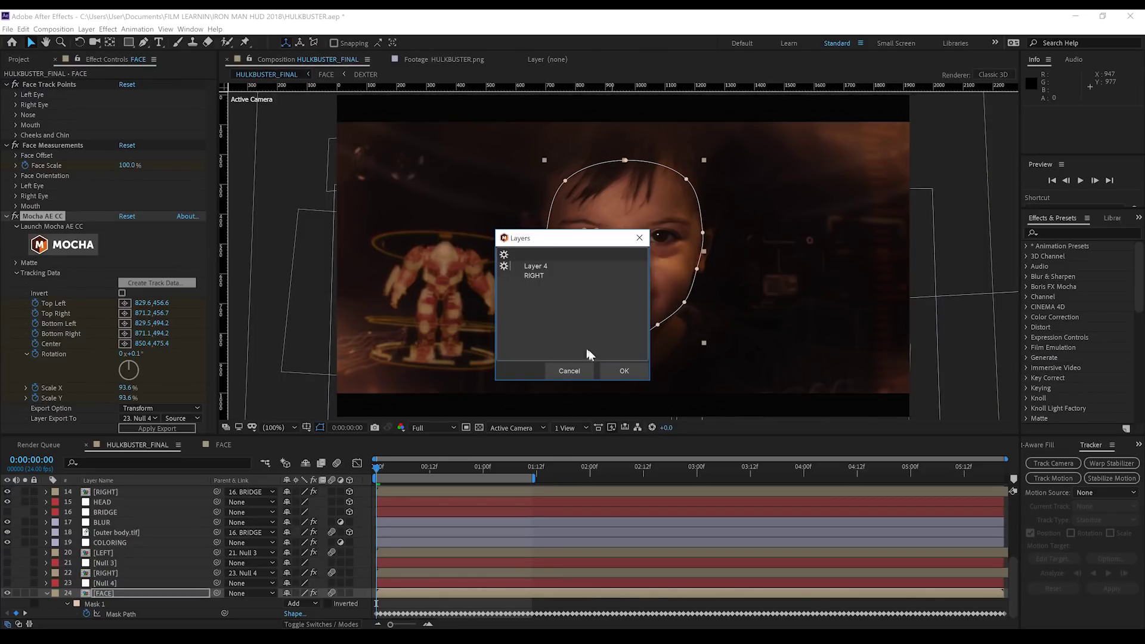
click(623, 371)
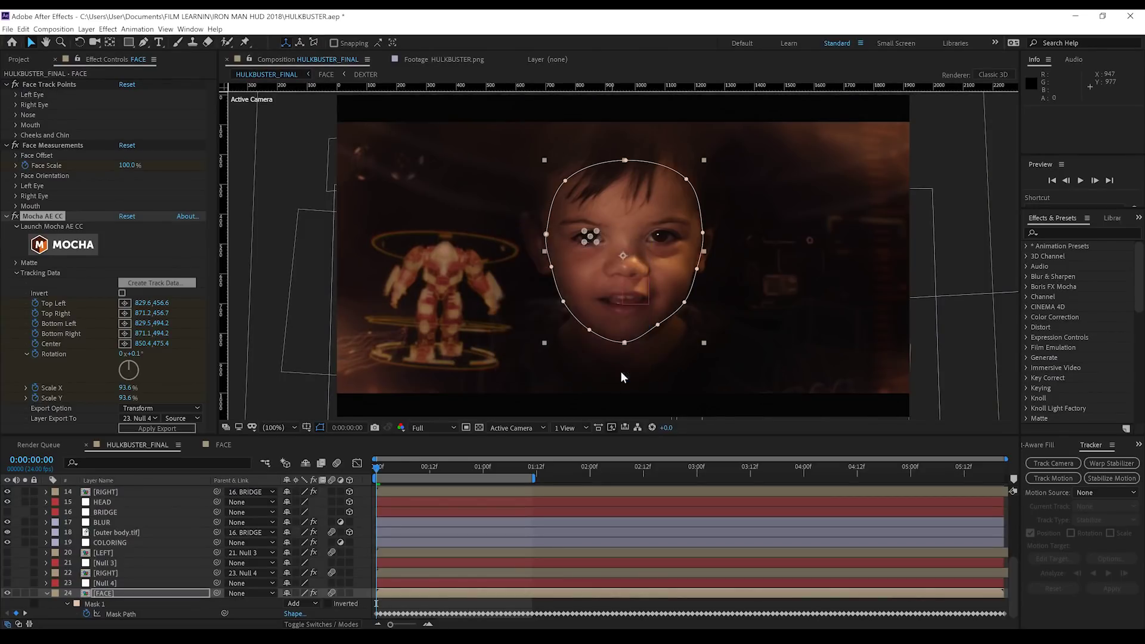
click(146, 417)
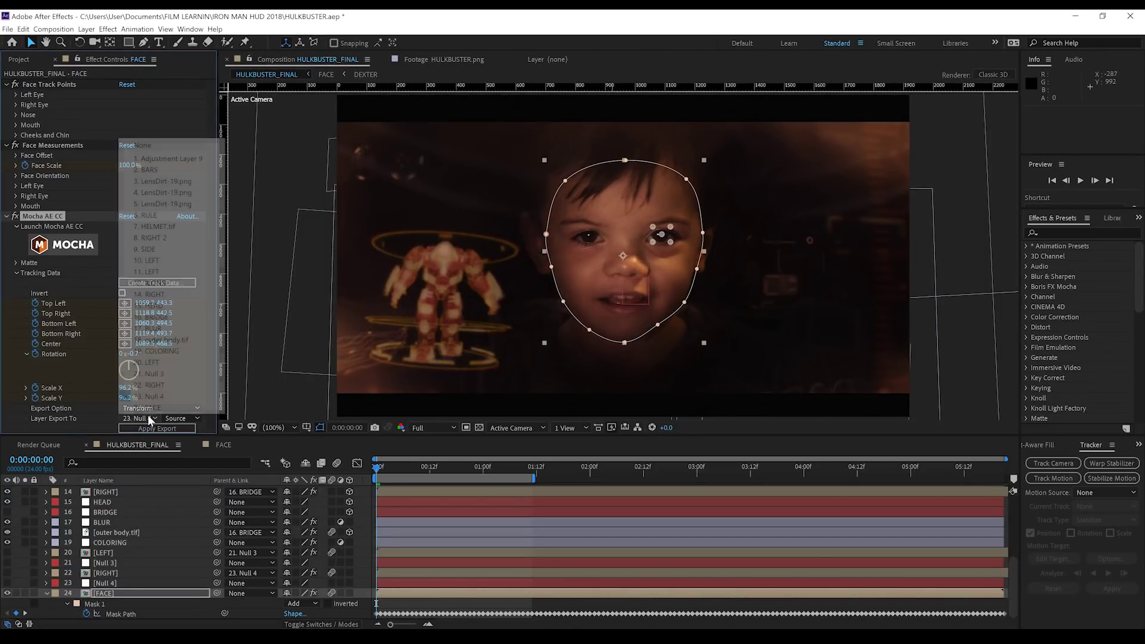
click(149, 374)
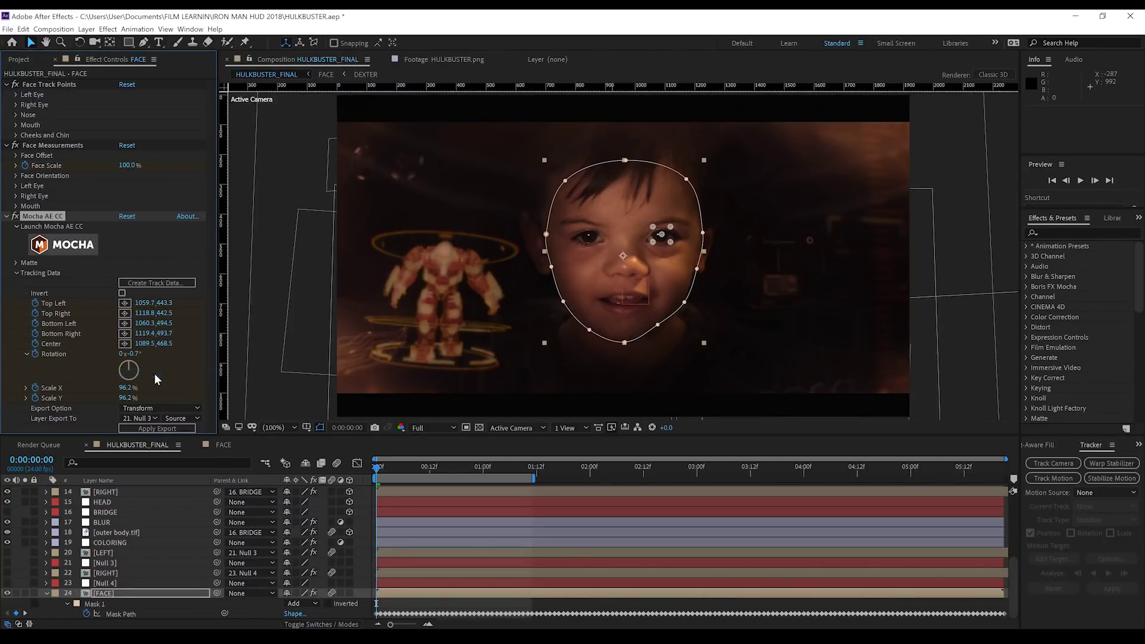
click(148, 429)
- Make the LEFT glow visible, zoom in, and nudge the RIGHT glow onto its eye
click(7, 552)
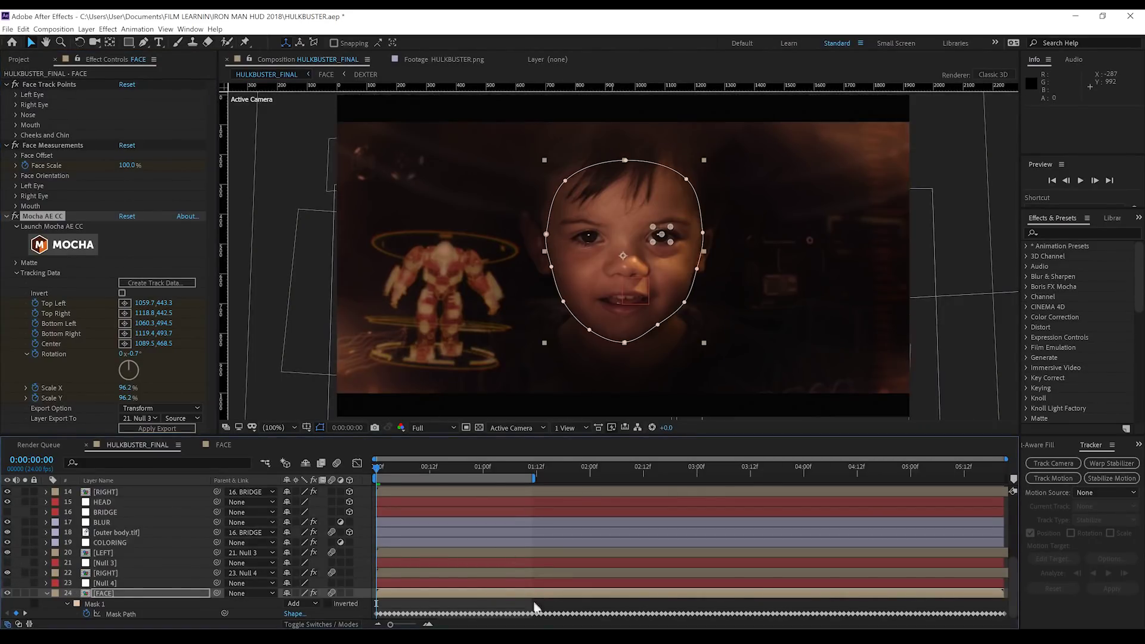
key(period)
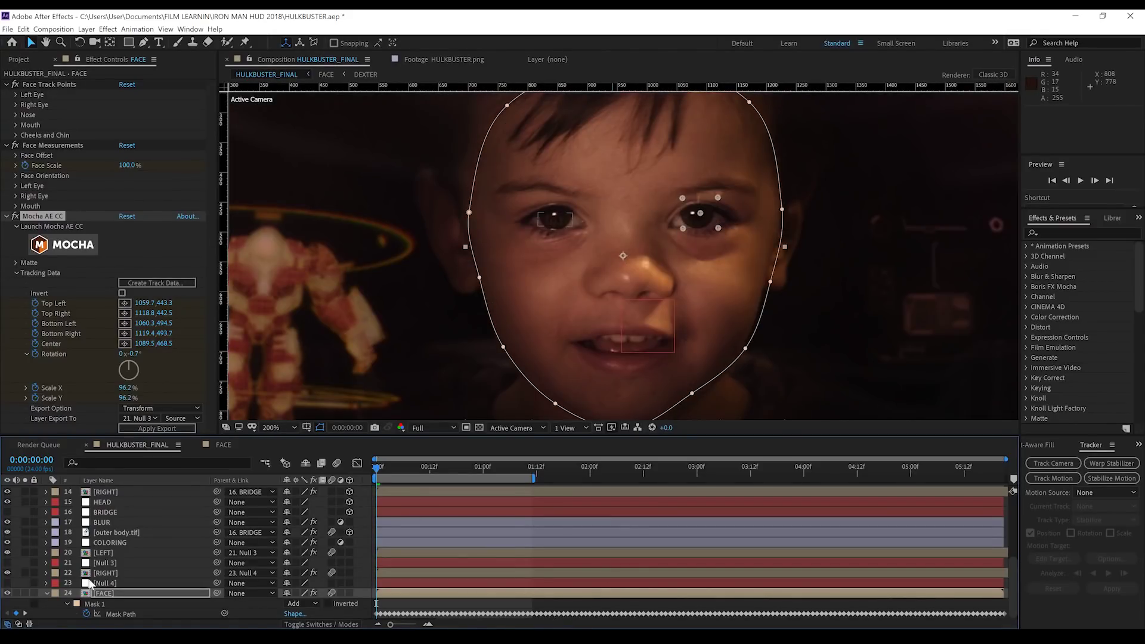
click(104, 573)
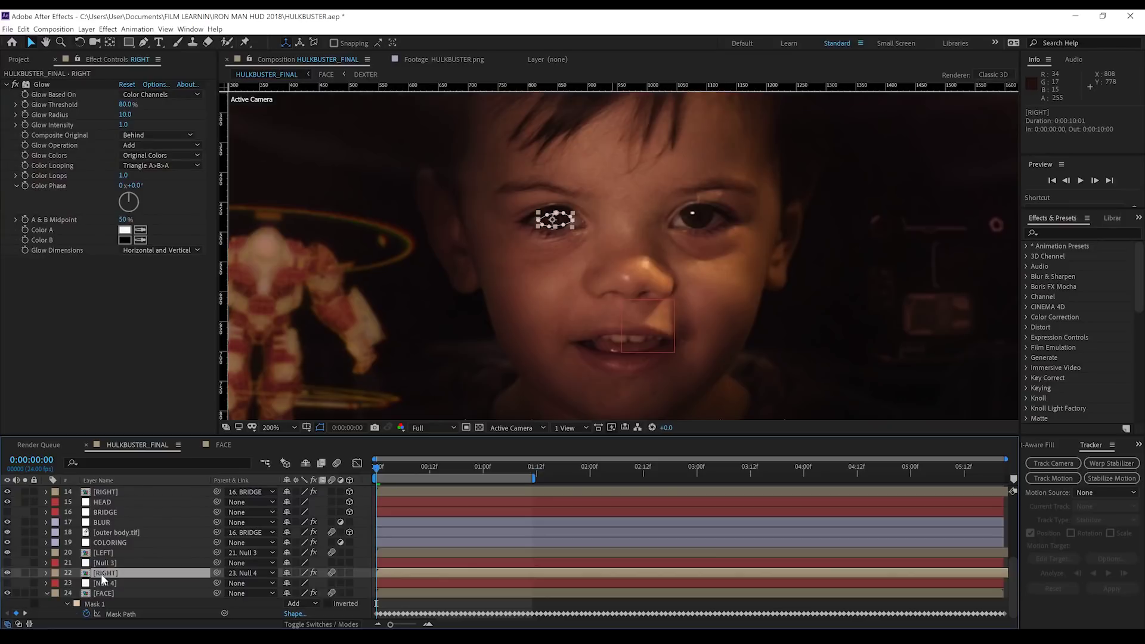
key(period)
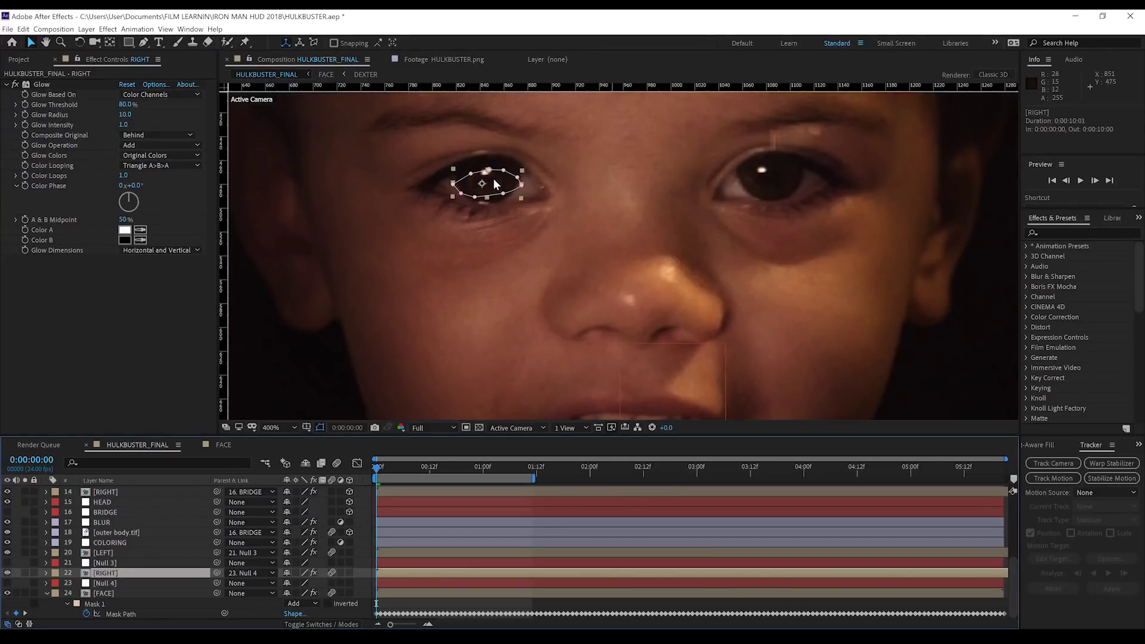
drag(490, 178, 489, 173)
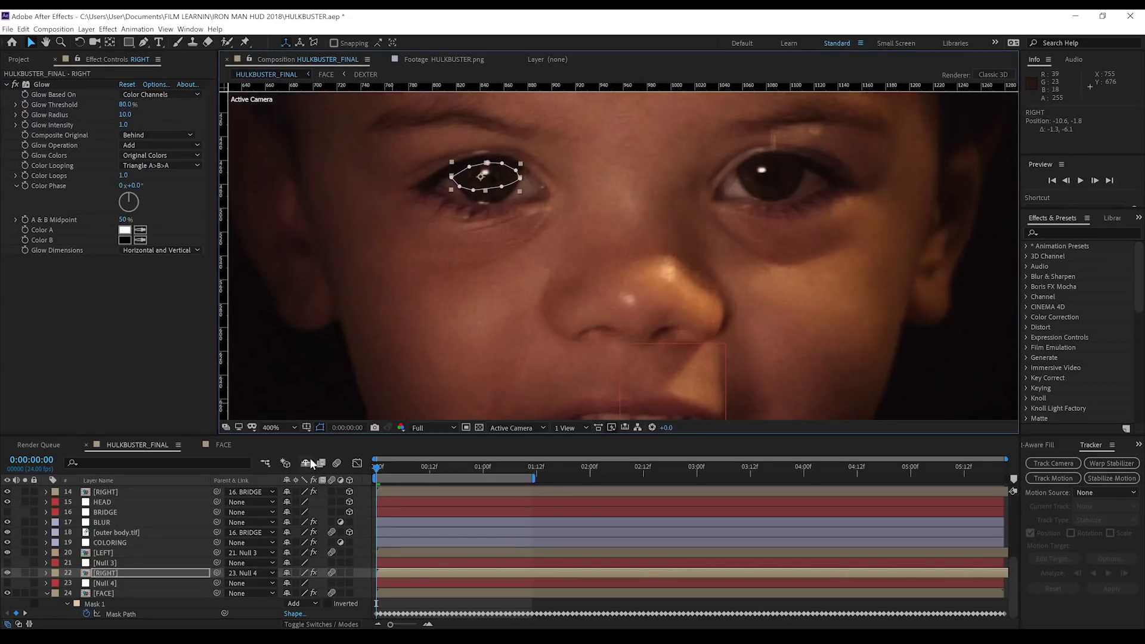
- Move the LEFT glow onto the other eye at 34.6, -17.6 and remove its position keyframes
click(99, 551)
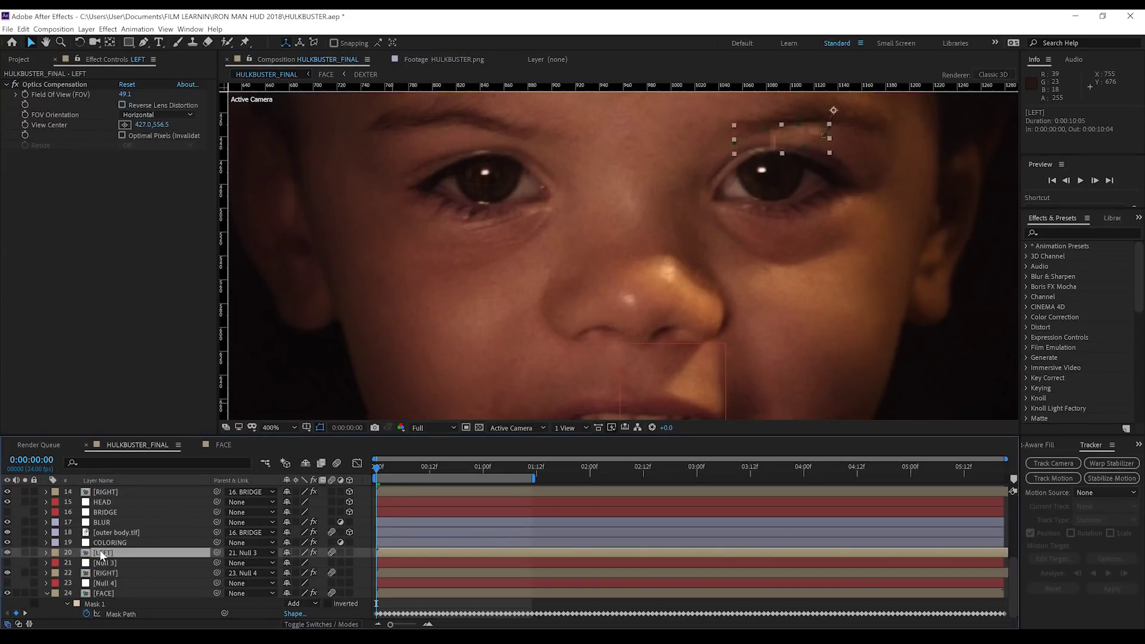
drag(791, 139, 780, 173)
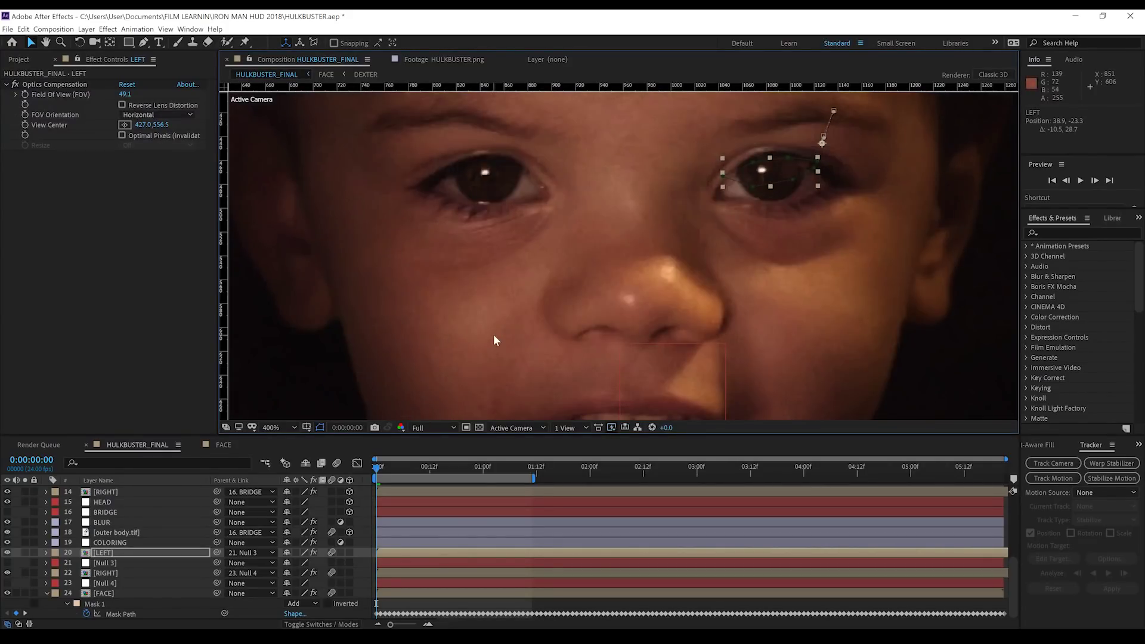
drag(765, 176, 761, 182)
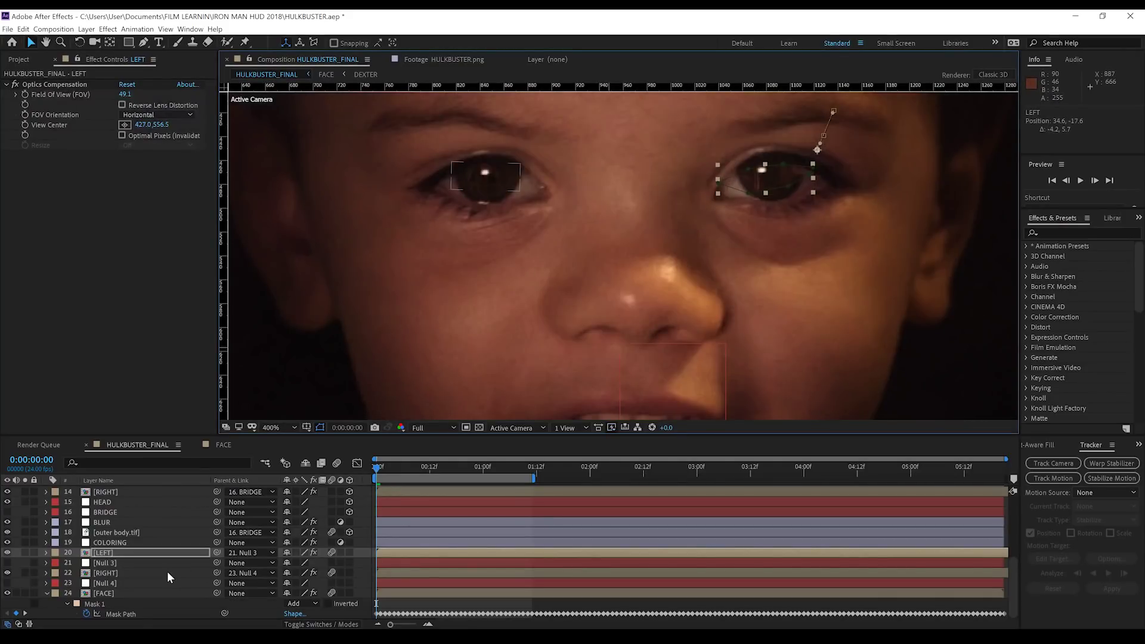
key(p)
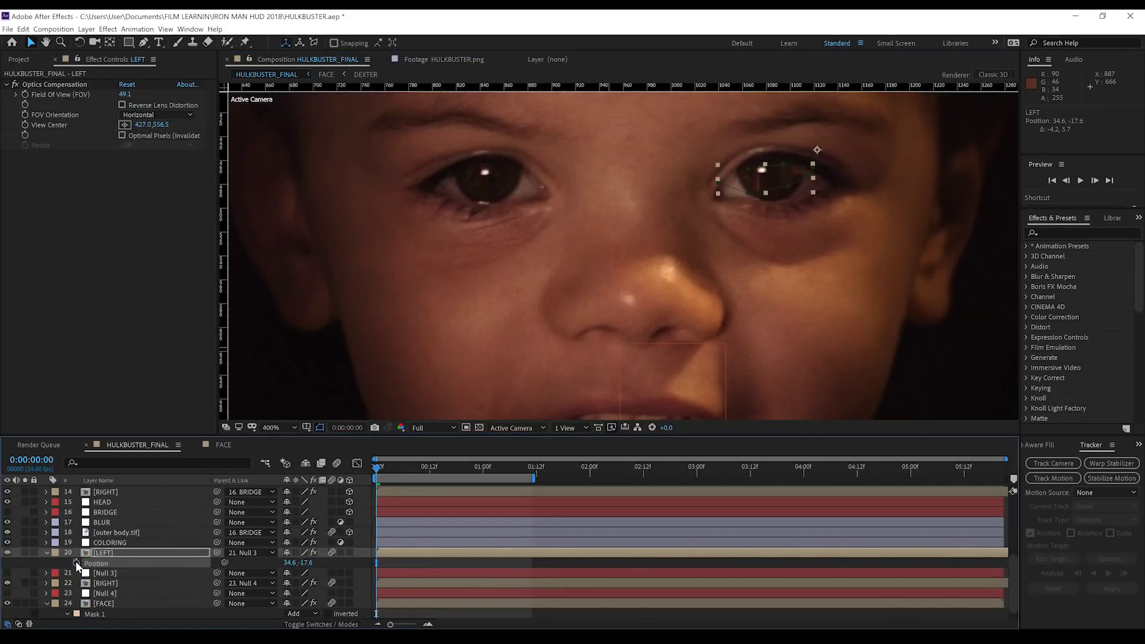
click(76, 562)
key(comma)
click(618, 613)
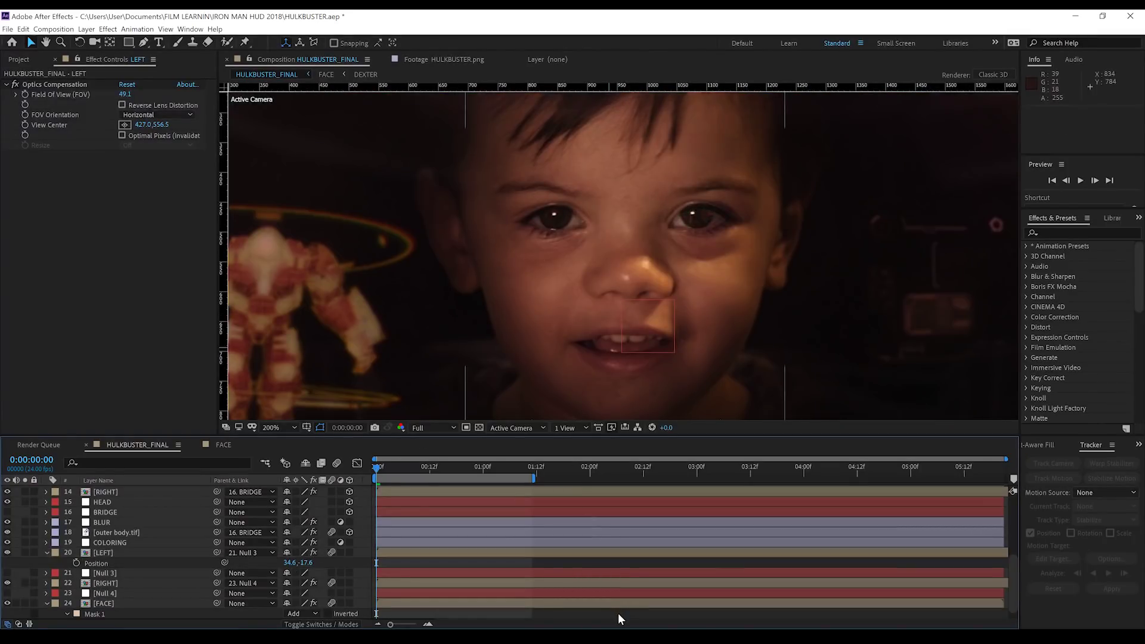
key(comma)
key(space)
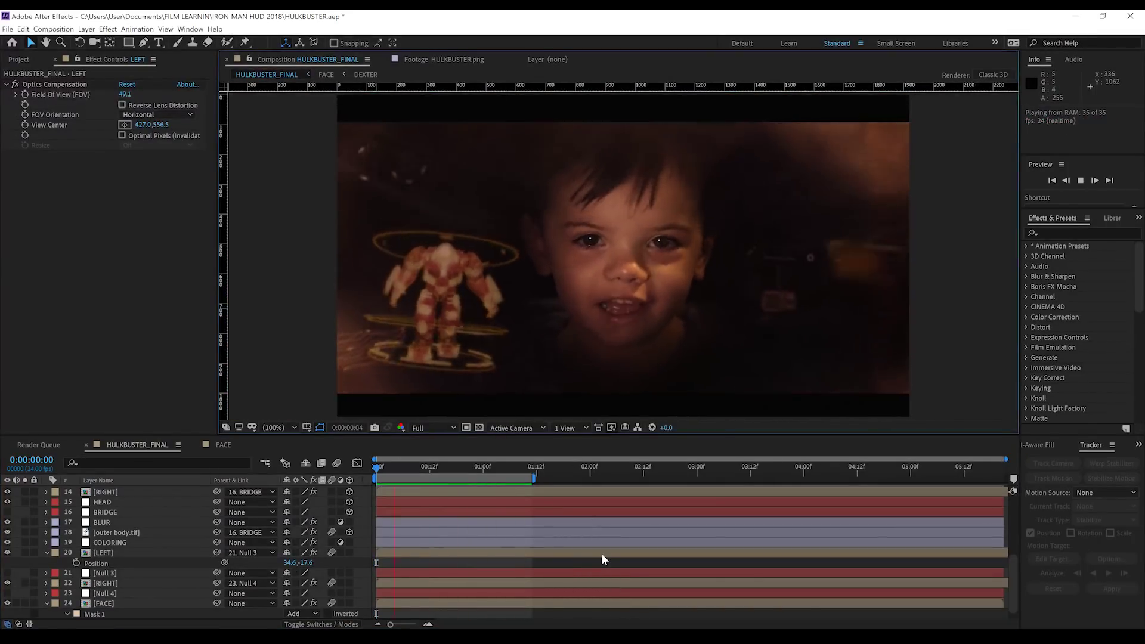